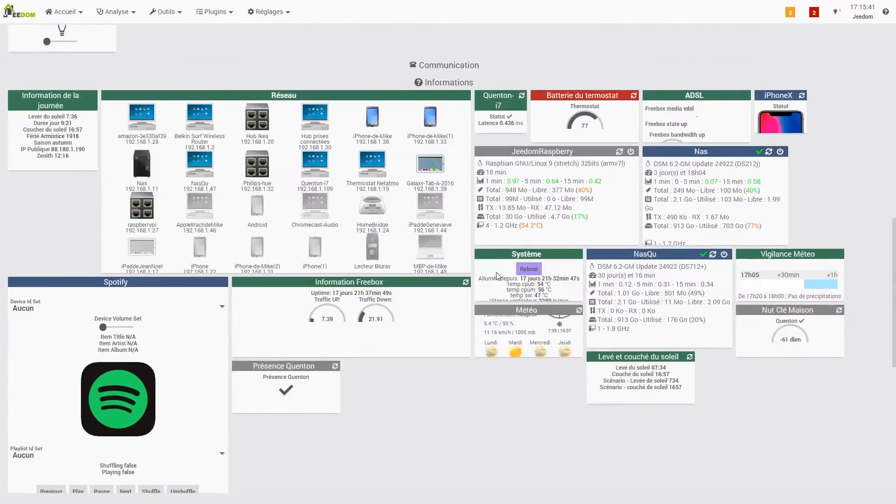
Look over the available home view types (Dashboard, Vue, Design, Design 3D) and open the system logs
click(185, 22)
click(66, 11)
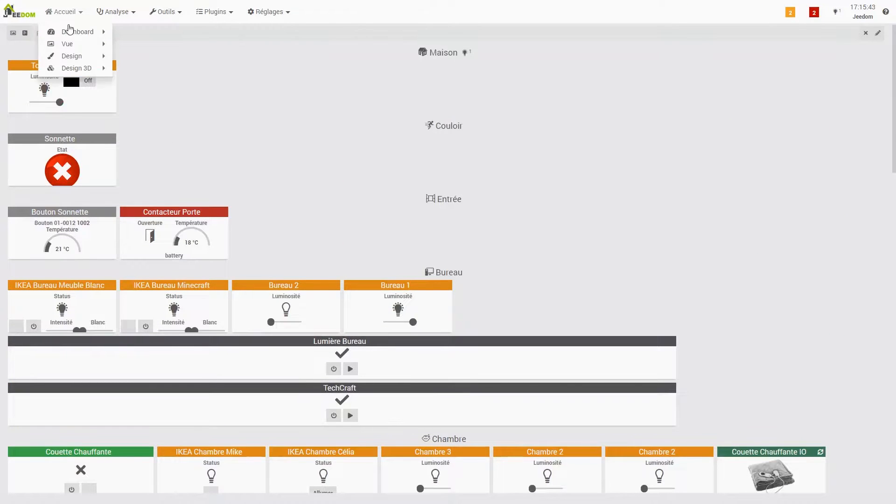
mouse_move(87, 45)
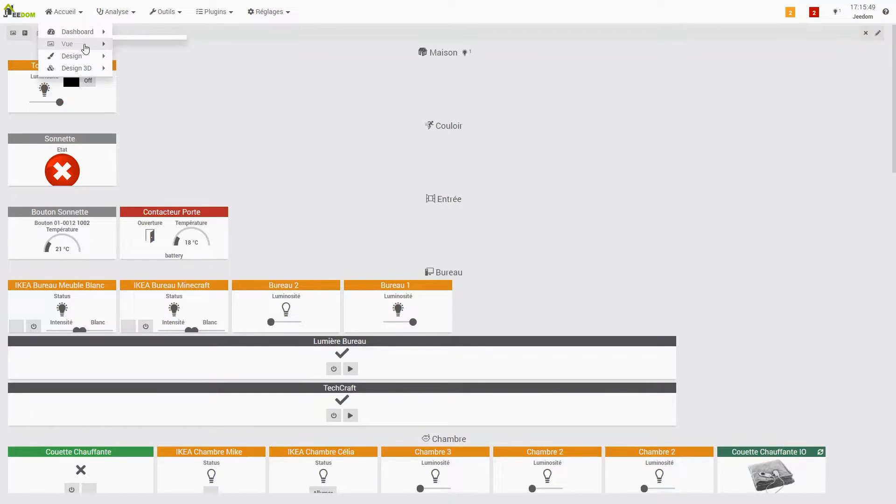
mouse_move(80, 63)
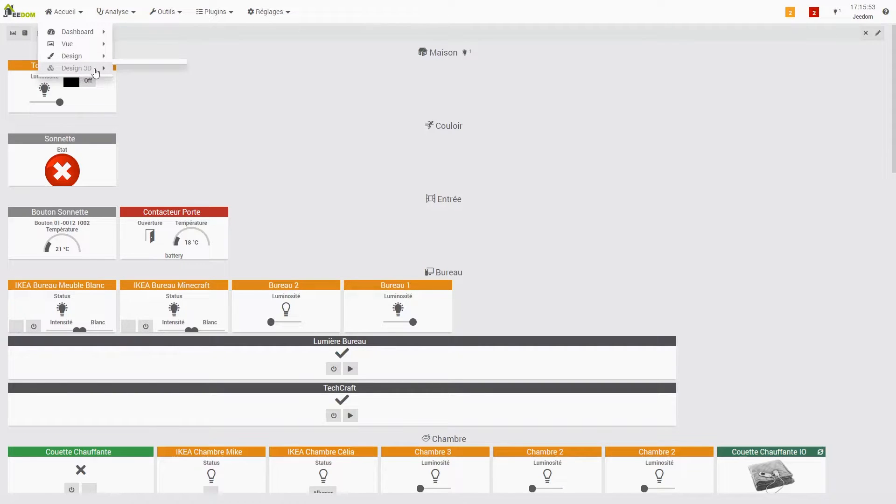
mouse_move(113, 11)
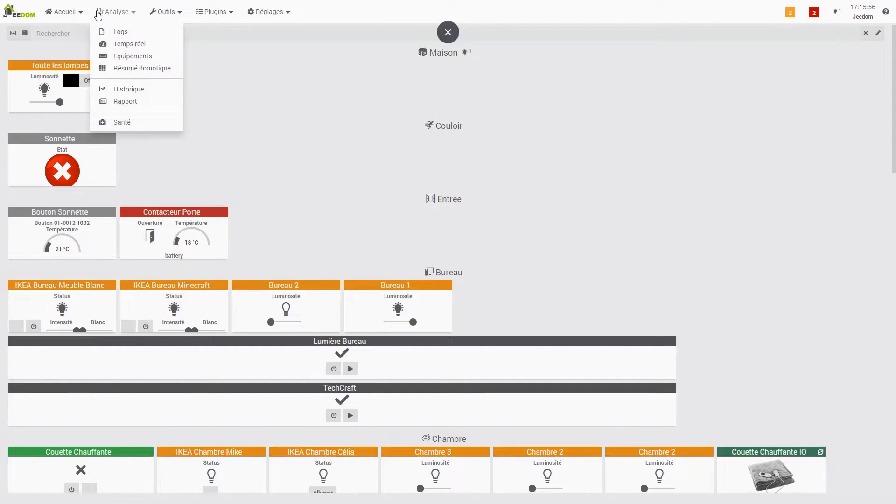
click(122, 33)
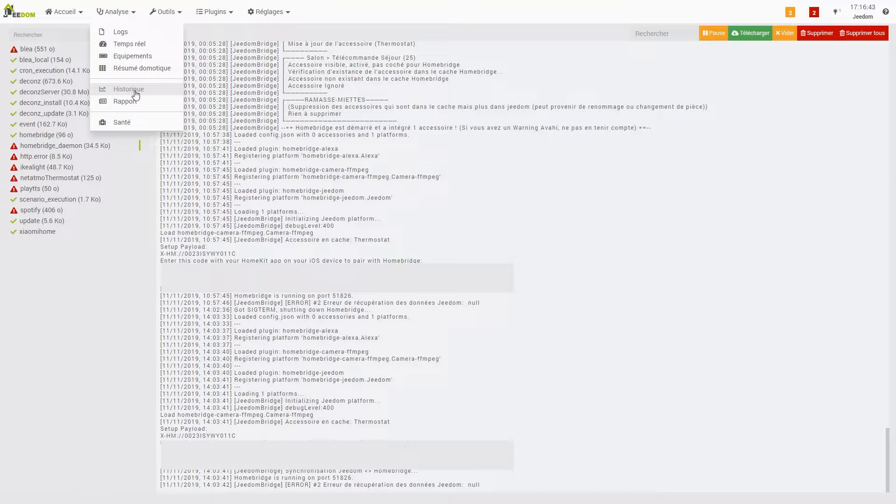
Open the Santé page and examine the system health values and the health status of each plugin
click(129, 122)
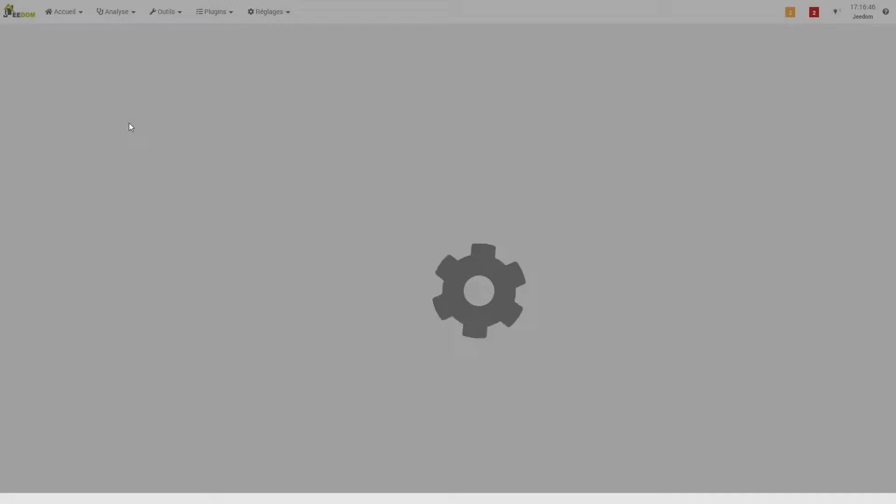
scroll(301, 294, down, 1)
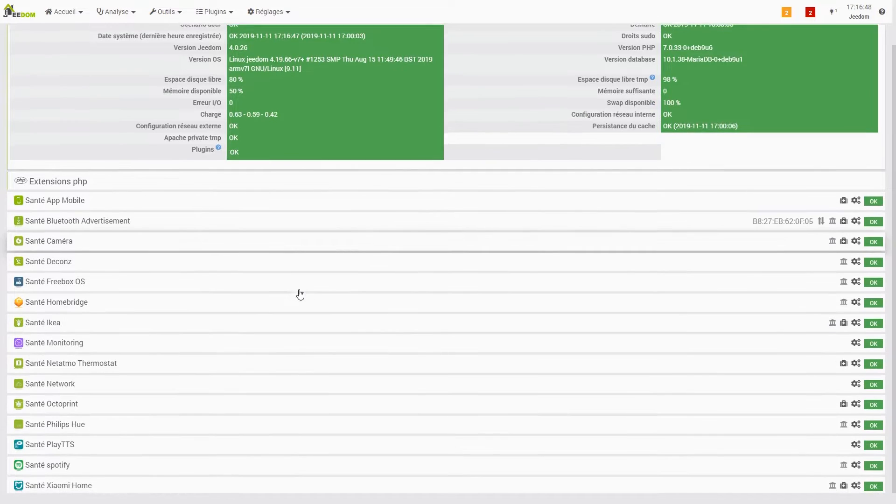
scroll(301, 295, up, 2)
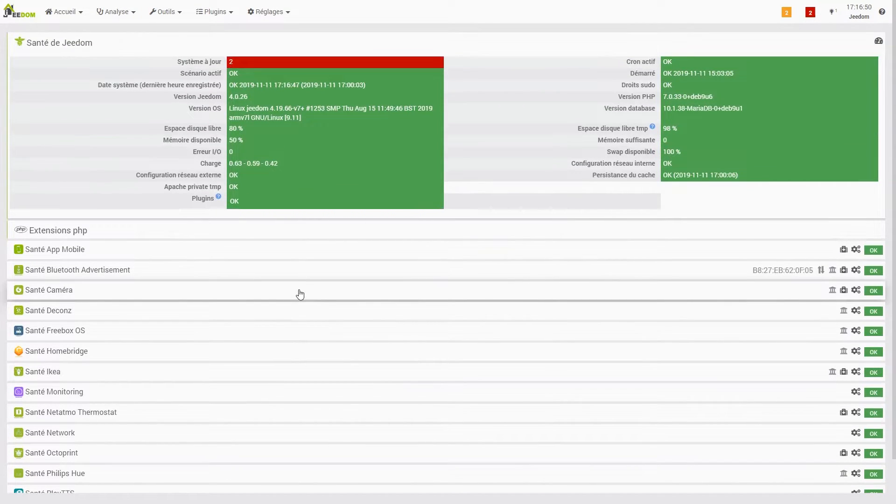
scroll(300, 295, down, 1)
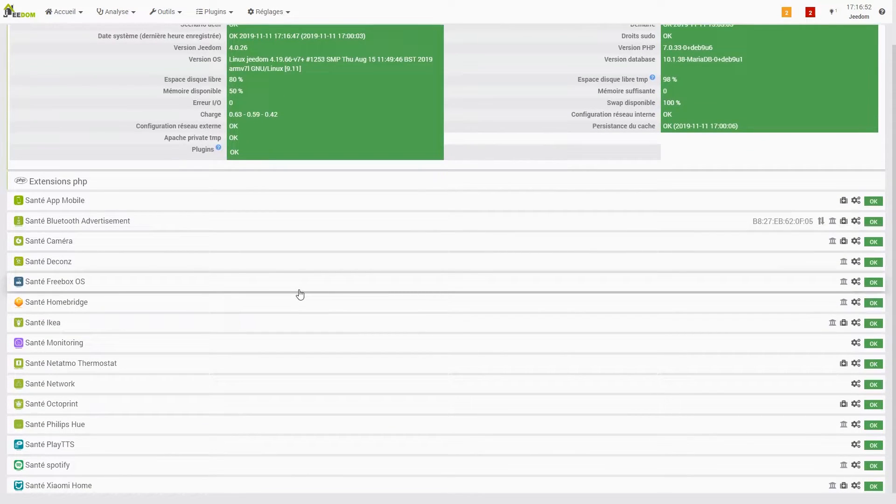
scroll(301, 295, up, 1)
scroll(300, 295, down, 1)
scroll(300, 295, up, 1)
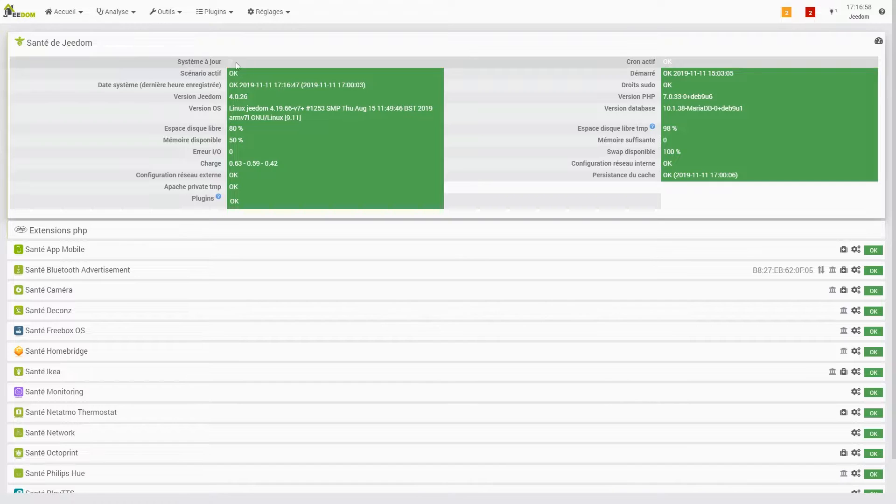
Open the plugin management page and browse the plugins offered in the Market
click(121, 7)
click(214, 11)
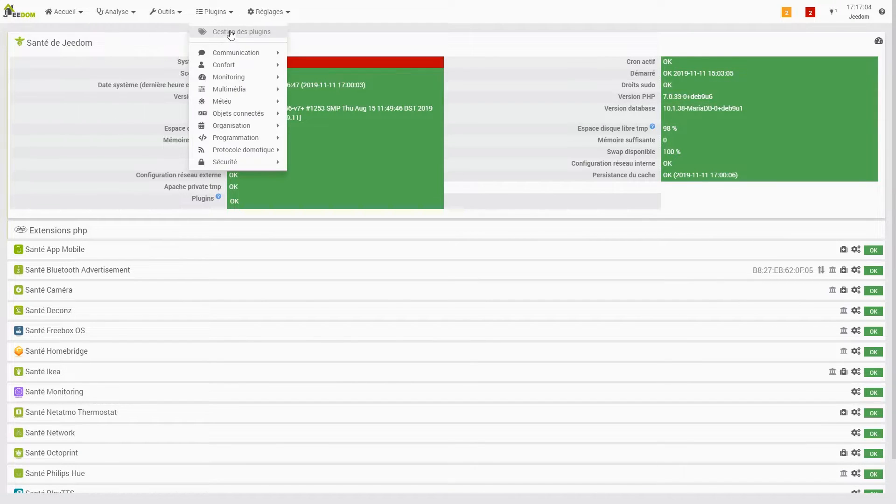
click(227, 34)
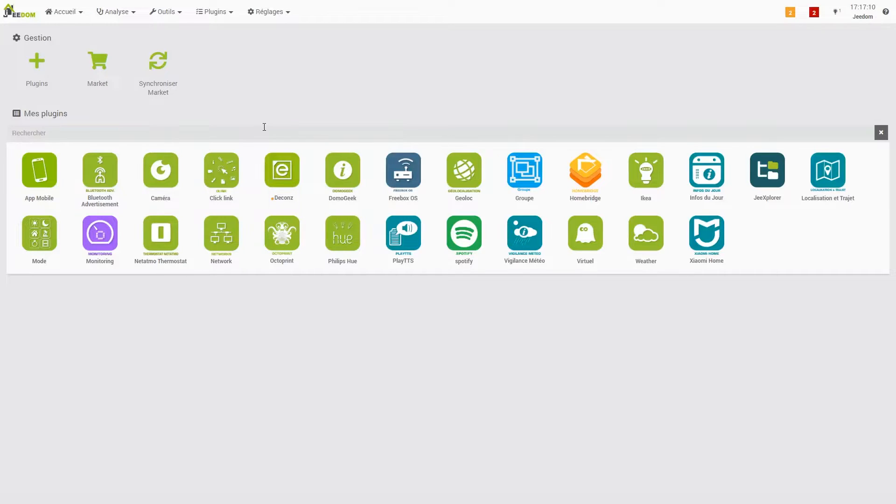
click(99, 62)
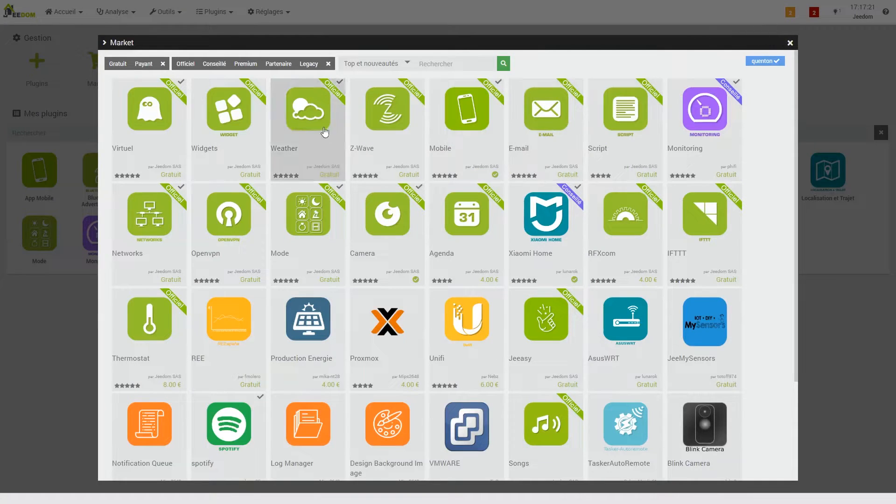
scroll(199, 294, down, 3)
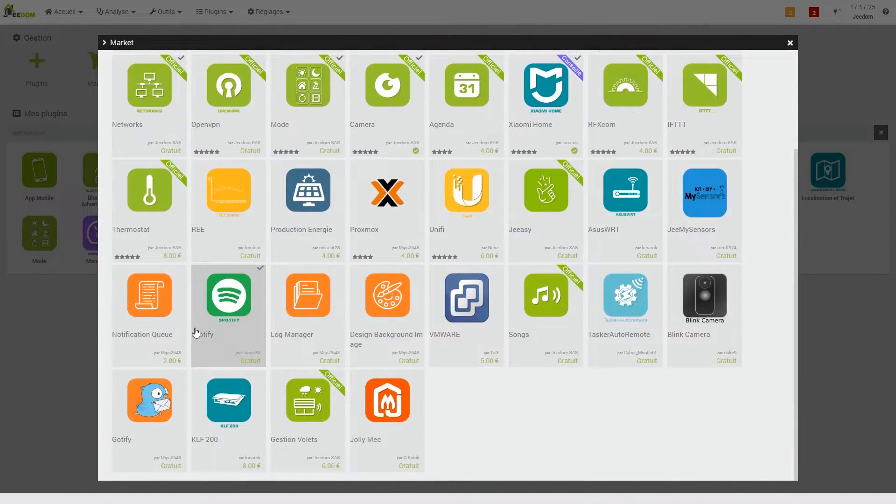
scroll(198, 332, up, 3)
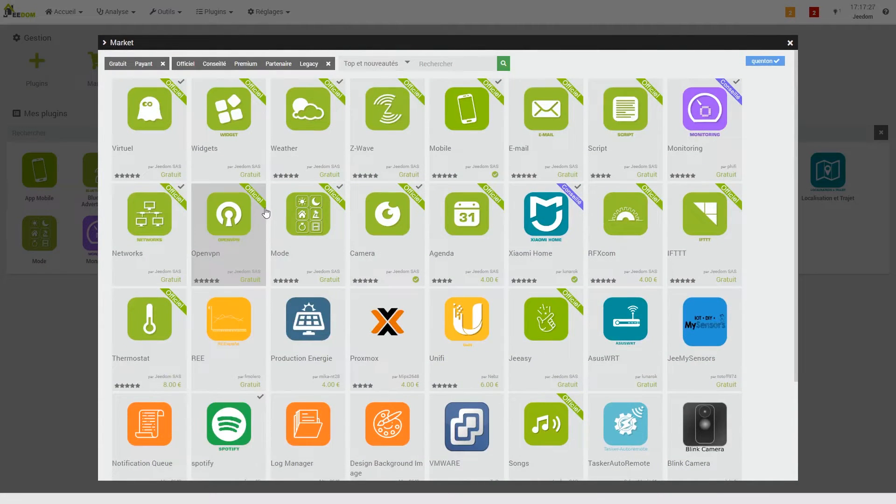
Leave the Market and open the list of scenarios
click(211, 14)
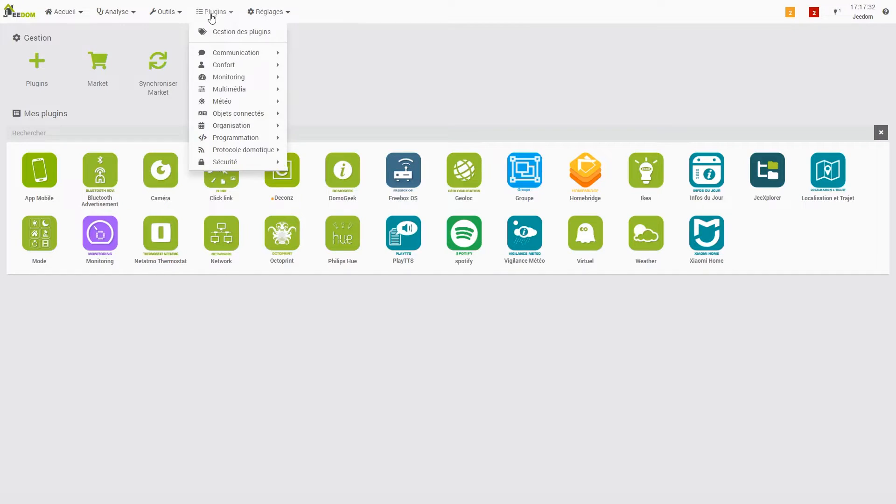
click(171, 13)
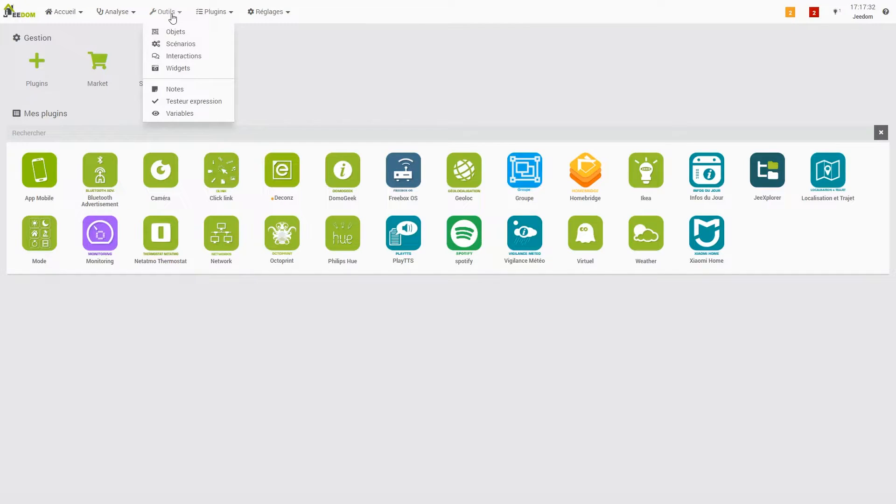
click(199, 47)
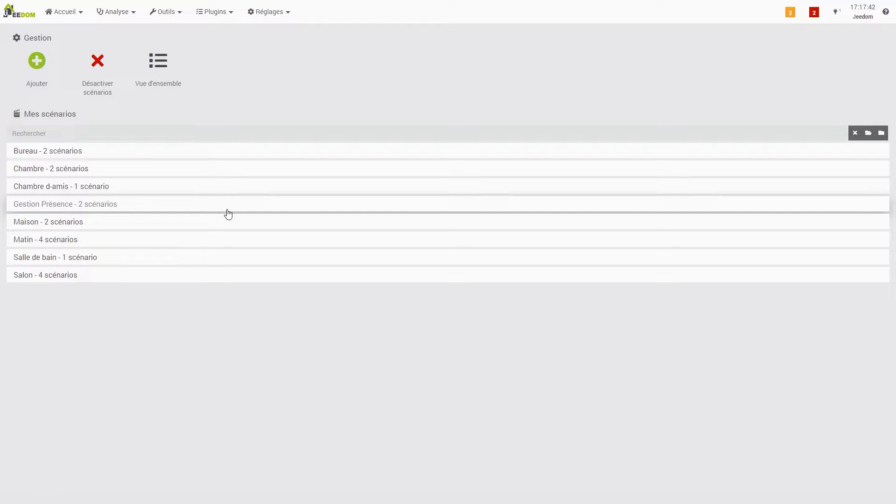
Open the system's update centre to view the core and plugin versions
click(266, 13)
mouse_move(272, 33)
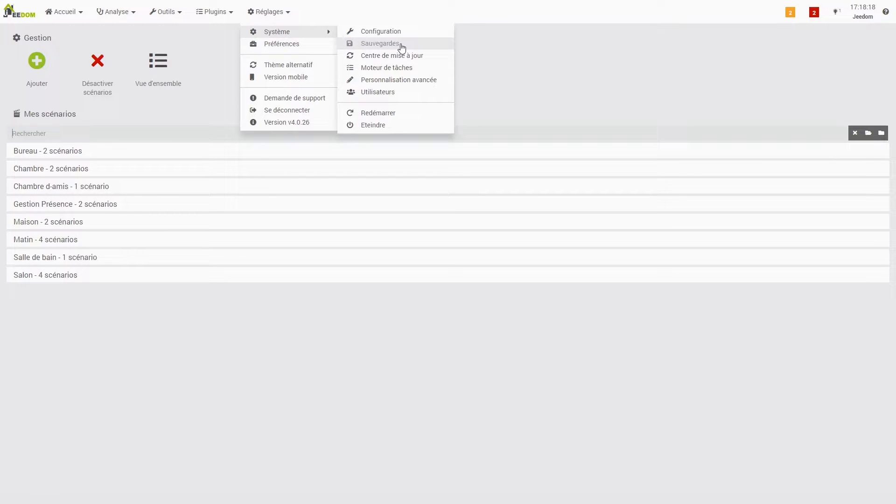
click(393, 56)
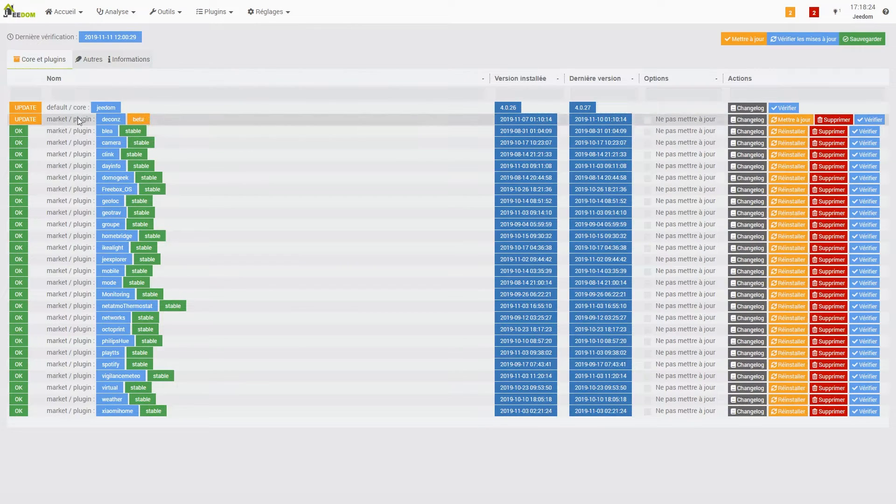
Open the system's task engine (Moteur de tâches) to view the cron jobs
mouse_move(275, 18)
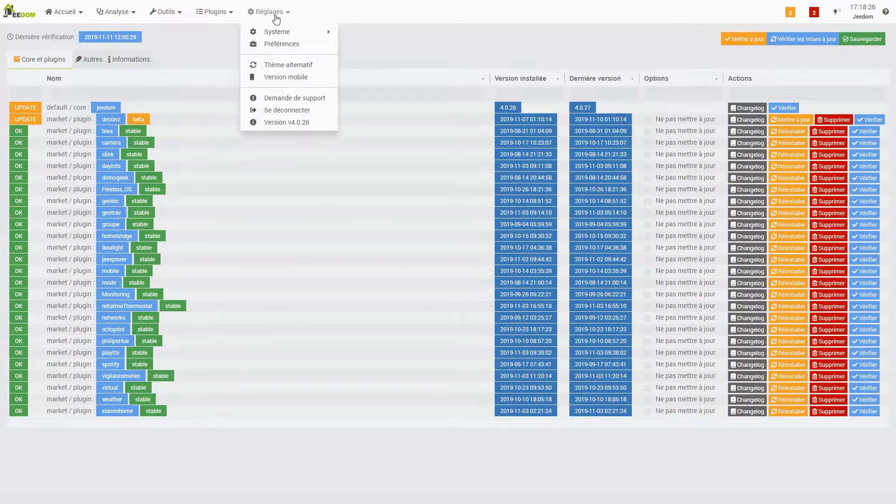
mouse_move(290, 32)
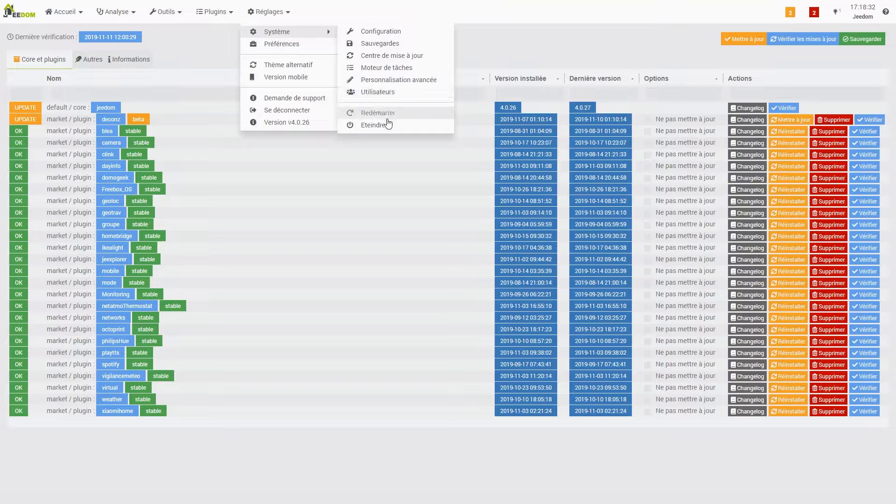
click(383, 70)
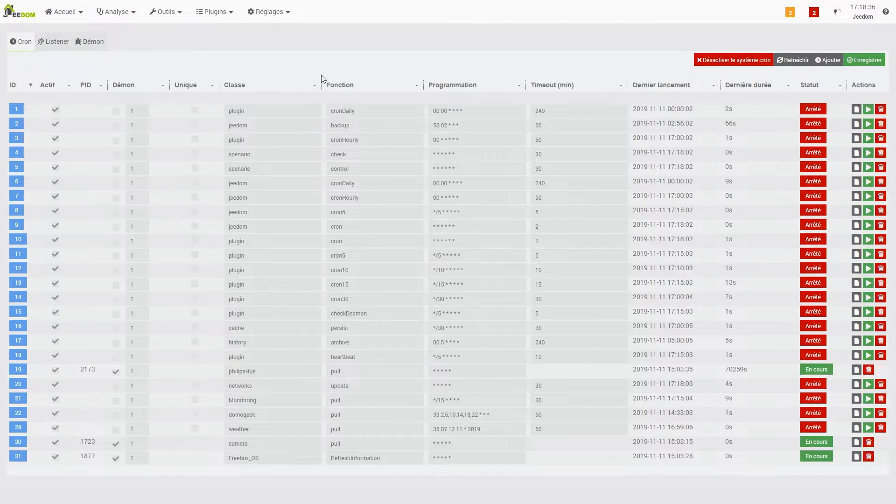
Return to the home dashboard showing all rooms
click(223, 14)
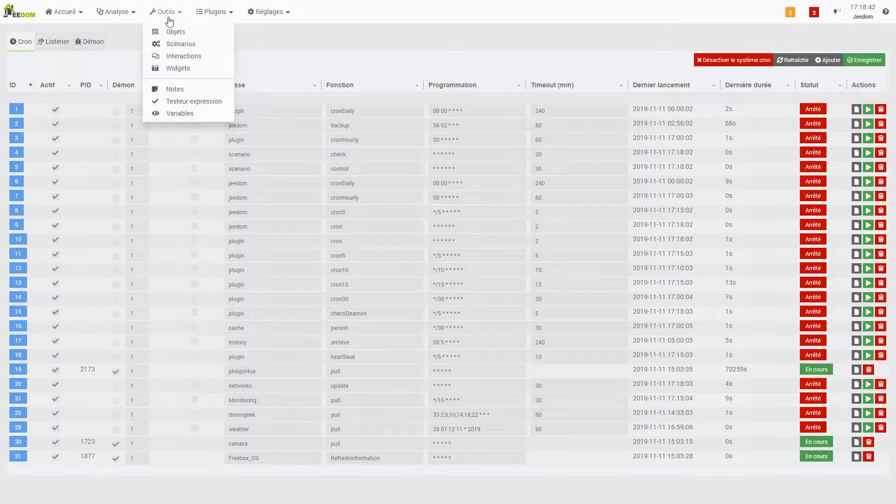
mouse_move(82, 17)
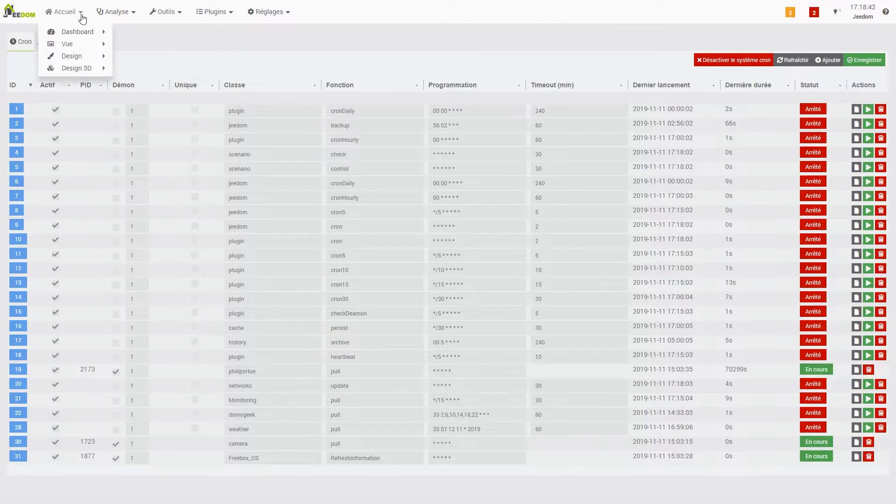
click(63, 31)
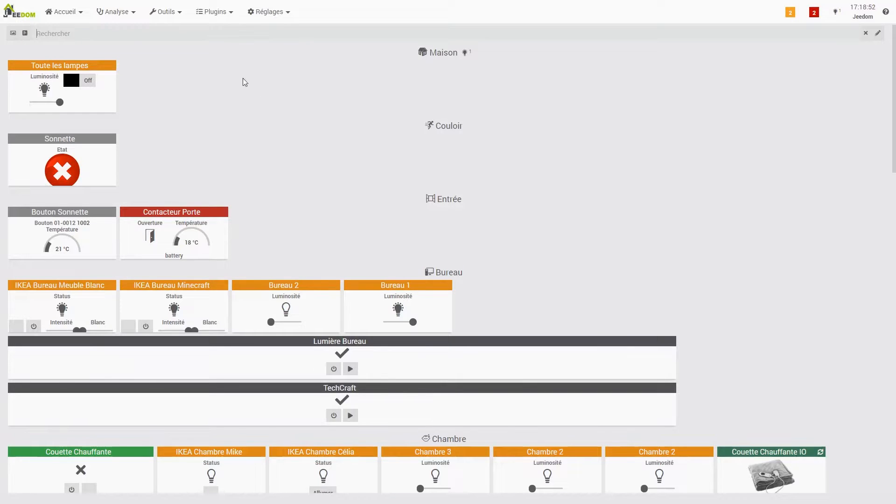
Open the list of objects, view the settings of the Informations object, and return to the list
mouse_move(161, 16)
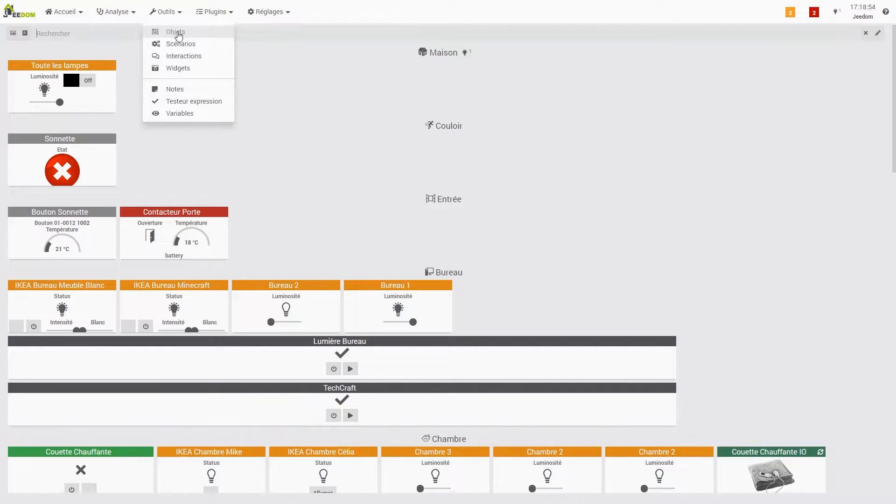
click(178, 33)
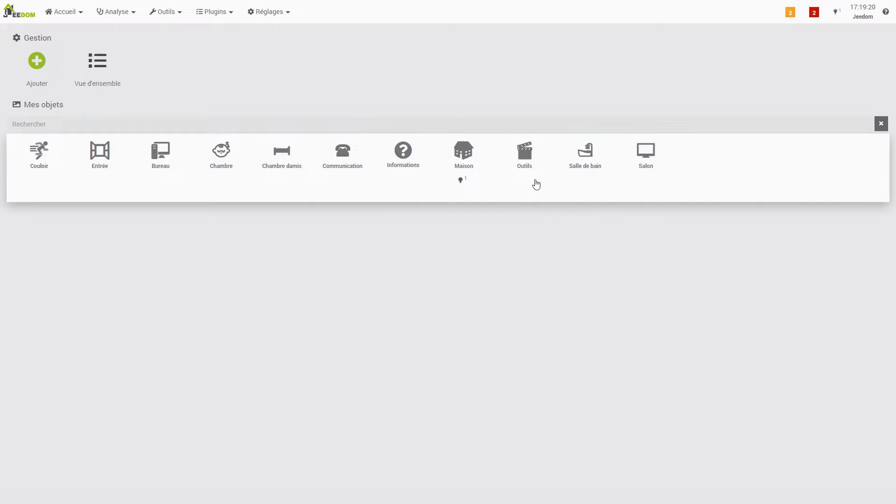
click(405, 155)
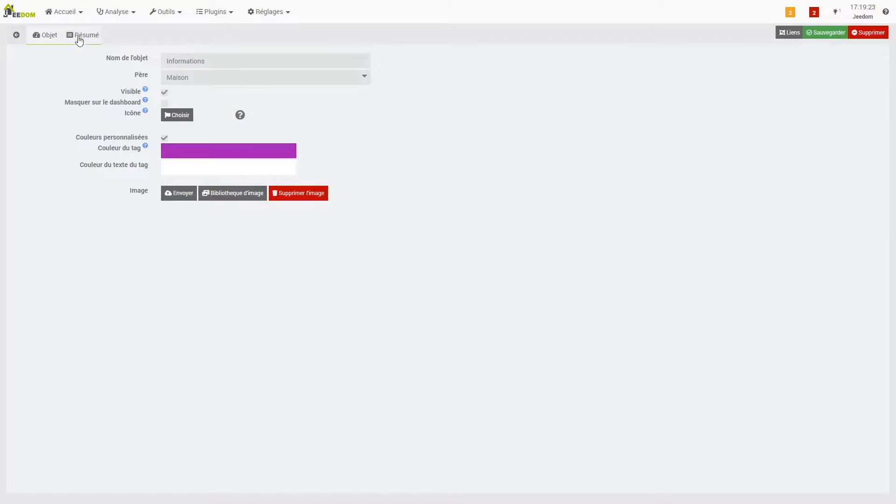
click(16, 35)
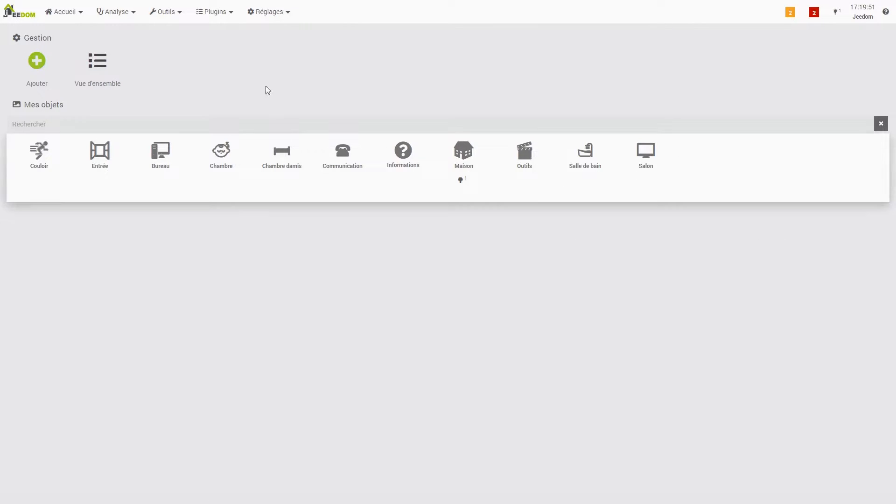
Go back to the plugin management page to view the installed plugins
click(215, 14)
click(219, 33)
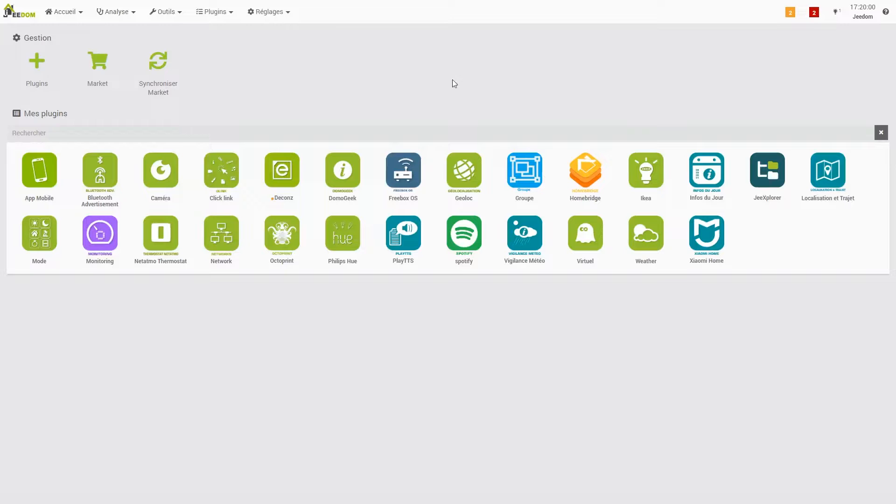
View the pages of two Communication plugins, first App Mobile and then Network
mouse_move(186, 11)
mouse_move(224, 20)
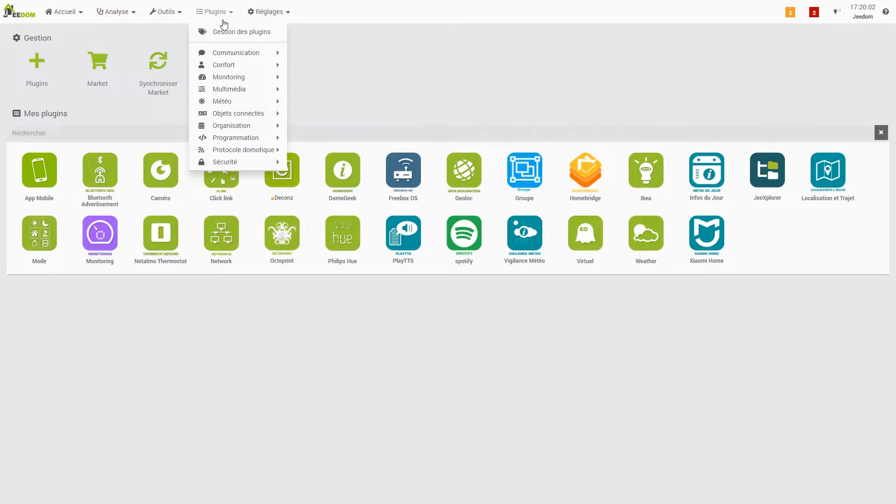
mouse_move(227, 54)
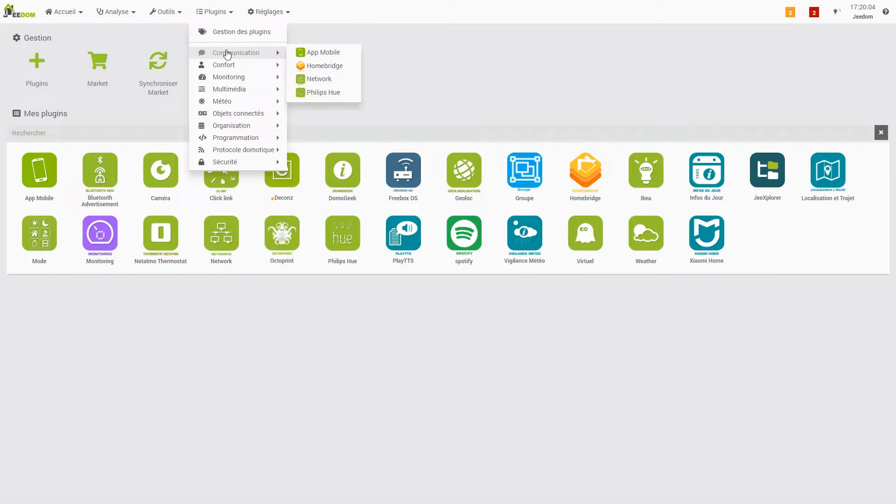
click(329, 55)
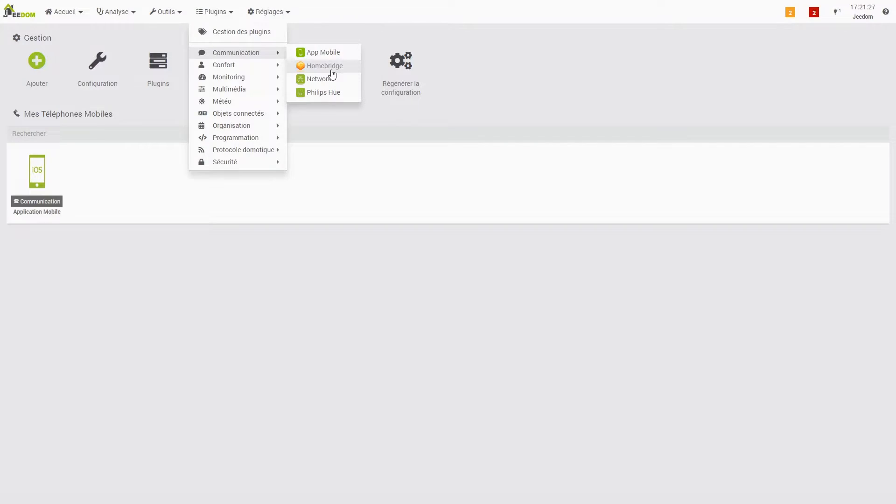
click(324, 78)
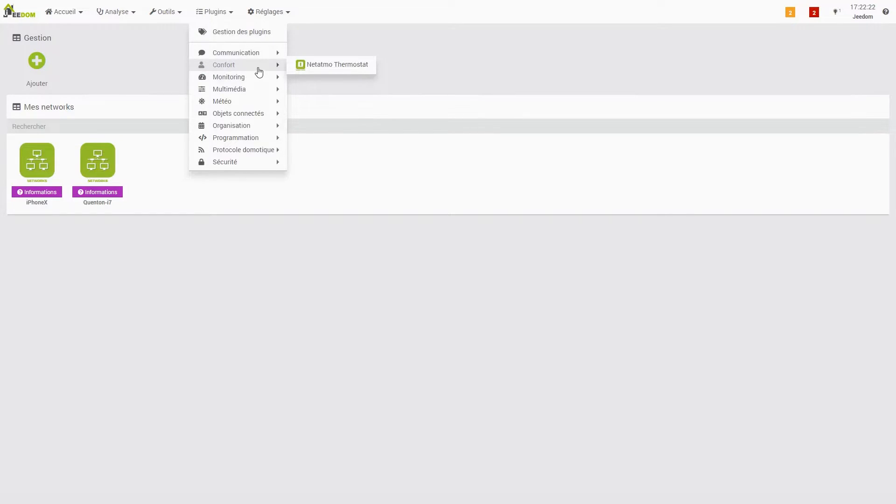
Open the Netatmo Thermostat plugin and view the settings of its Thermostat equipment
click(308, 66)
click(37, 143)
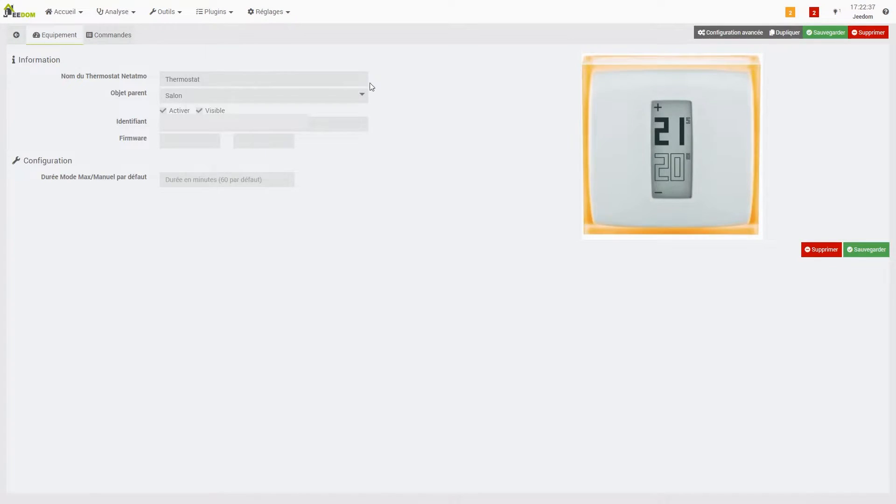
Open the Freebox OS plugin from the Monitoring category and view its Réseau equipment
click(215, 11)
mouse_move(246, 70)
mouse_move(278, 77)
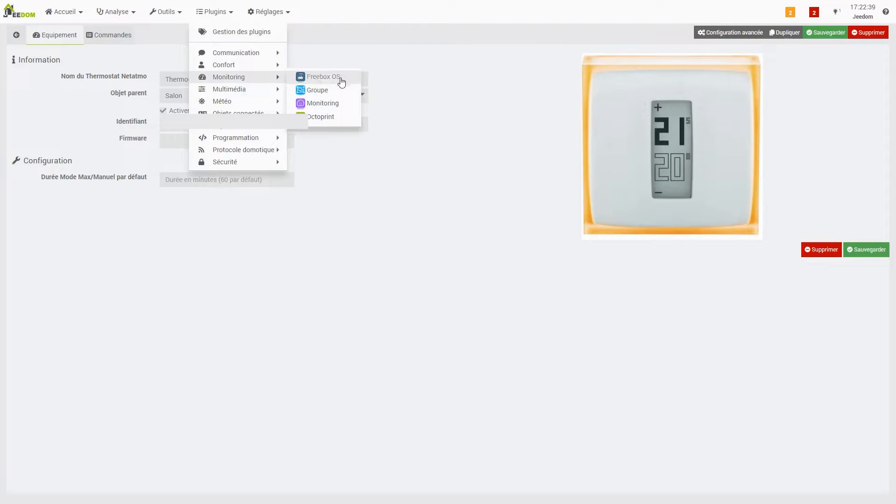
click(344, 82)
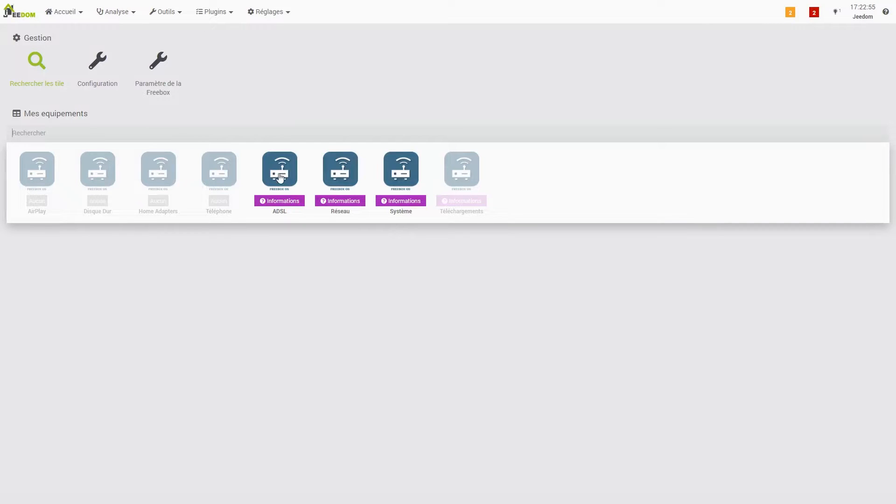
click(340, 184)
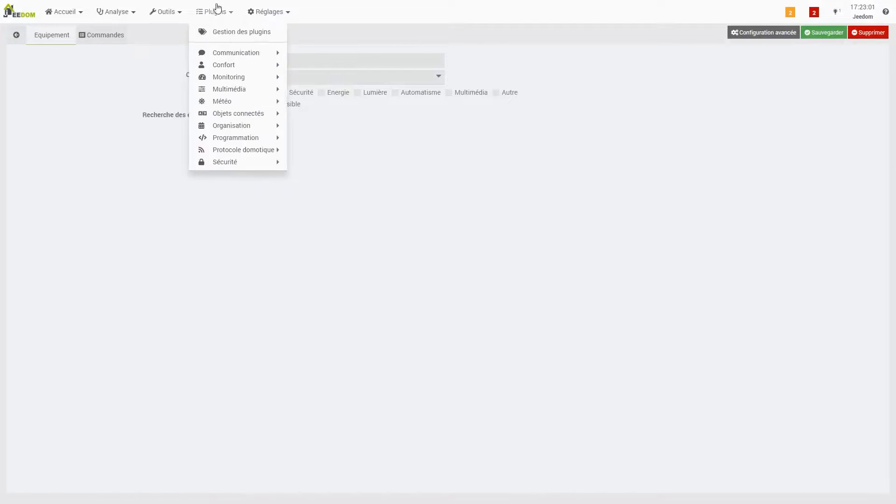
View the equipment list of the Monitoring plugin
mouse_move(268, 12)
mouse_move(275, 36)
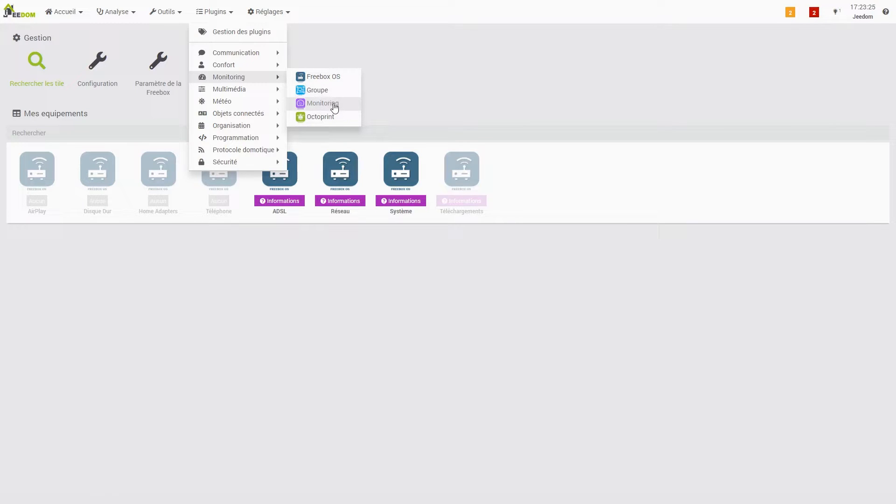
click(334, 107)
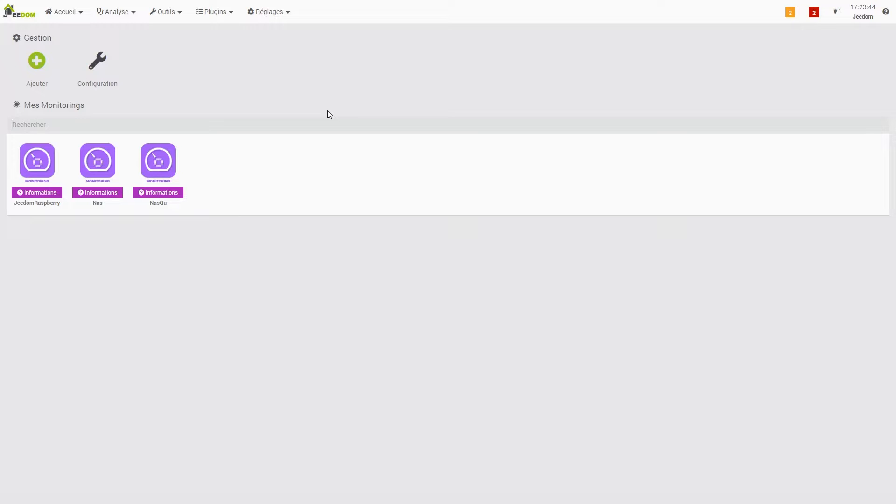
Look through the Multimédia and Météo plugin categories and view the lights and plugs in the Ikea plugin
click(215, 12)
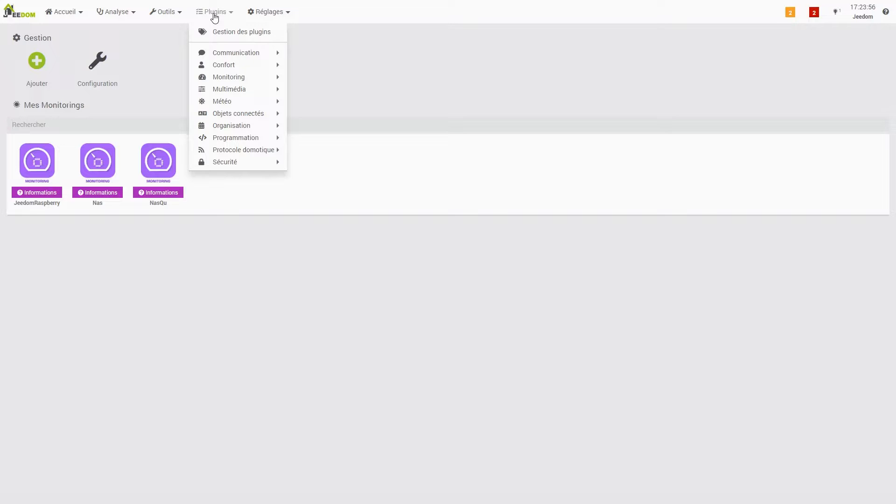
mouse_move(234, 77)
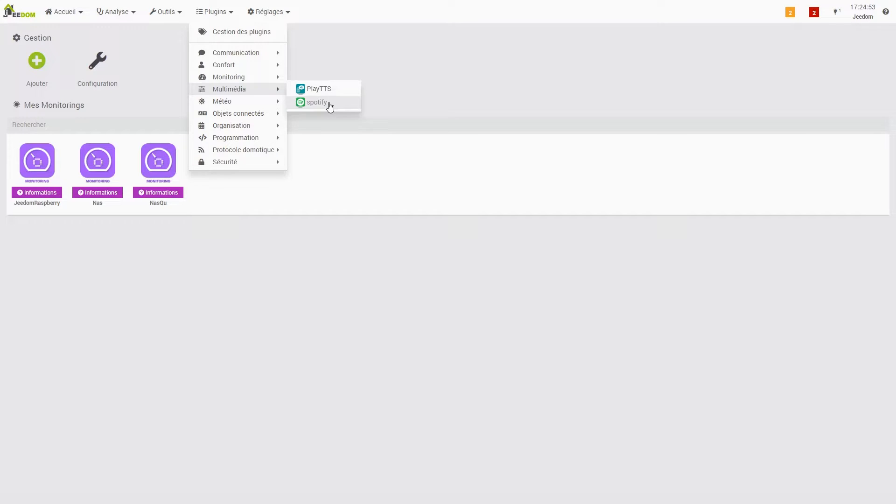
mouse_move(220, 104)
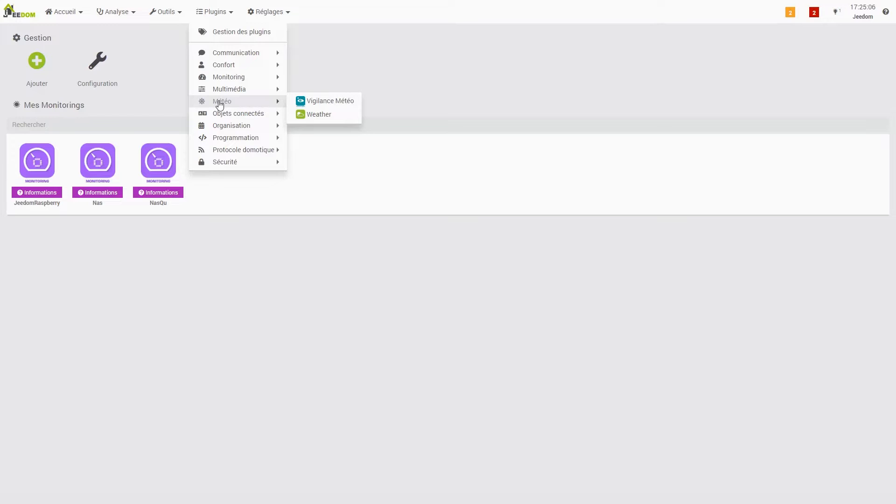
mouse_move(232, 118)
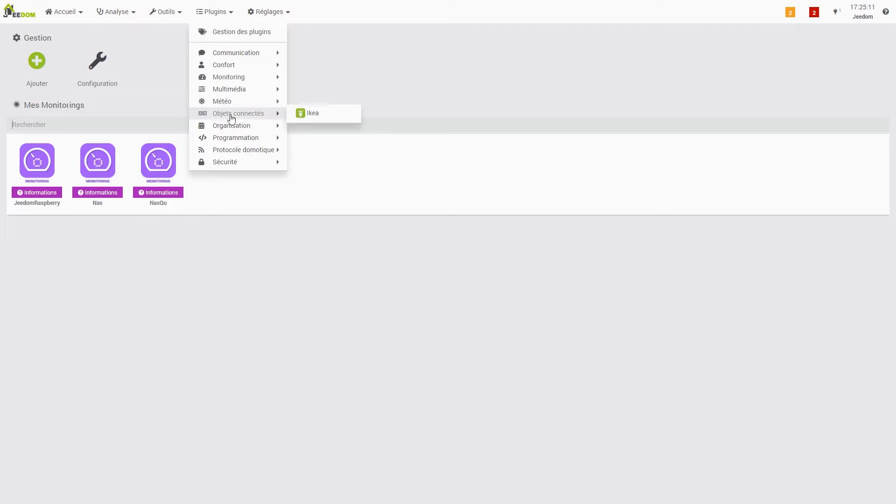
click(302, 113)
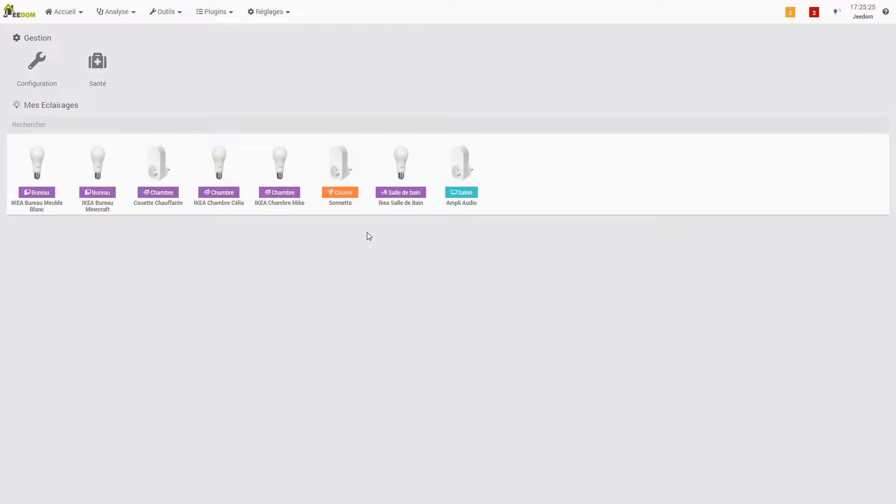
Open the DomoGeek plugin from the Organisation category and look through its daily information commands
click(215, 12)
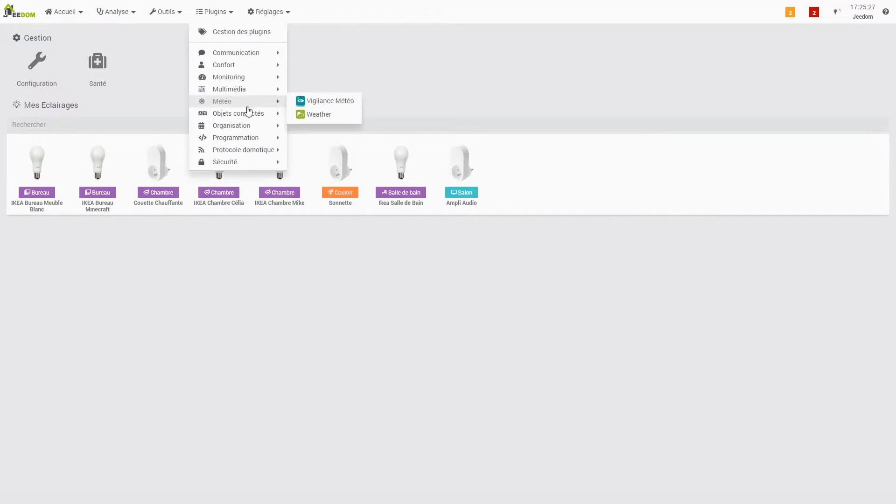
mouse_move(272, 127)
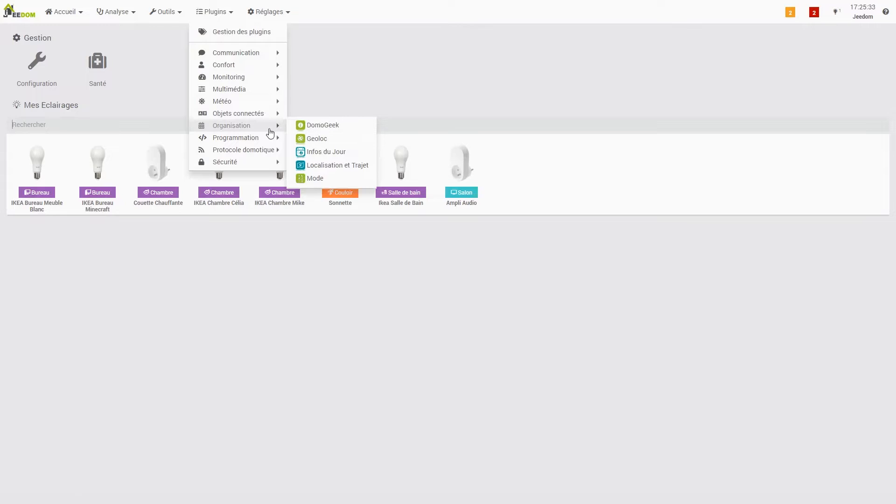
click(341, 130)
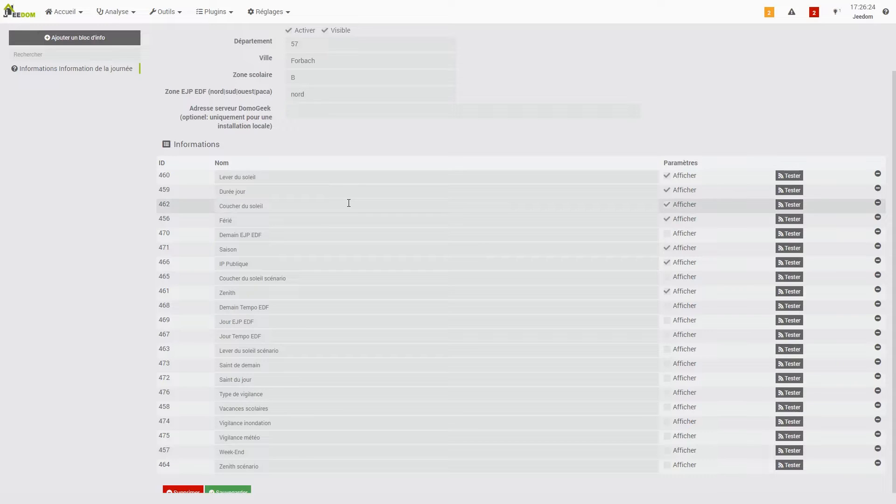
View the device pages of two Protocole domotique plugins, first Bluetooth Advertisement and then Deconz
mouse_move(279, 138)
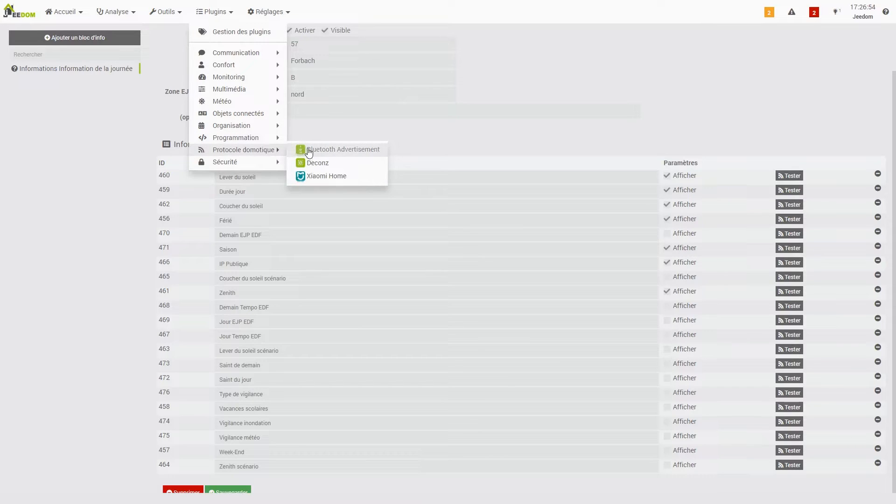
click(309, 150)
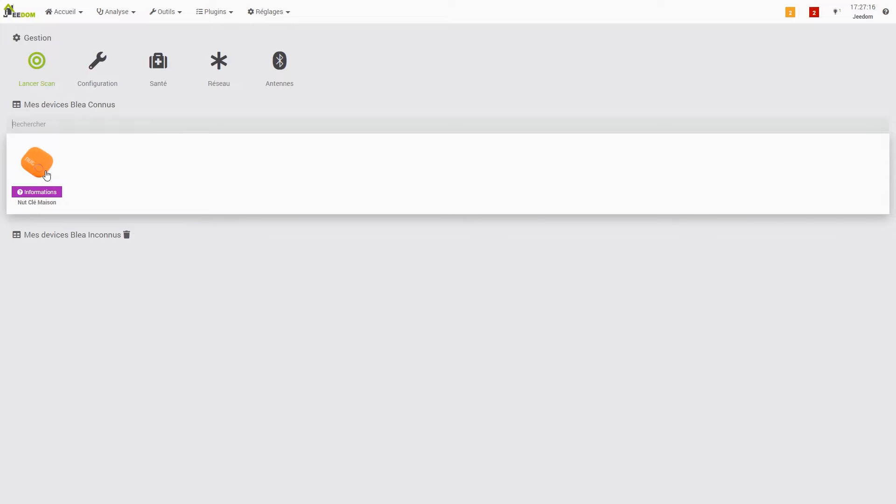
click(215, 12)
mouse_move(243, 150)
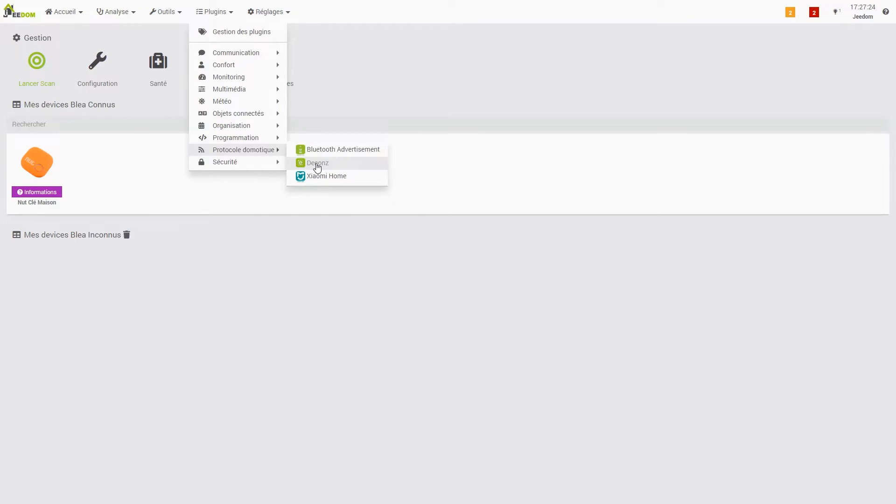
click(317, 163)
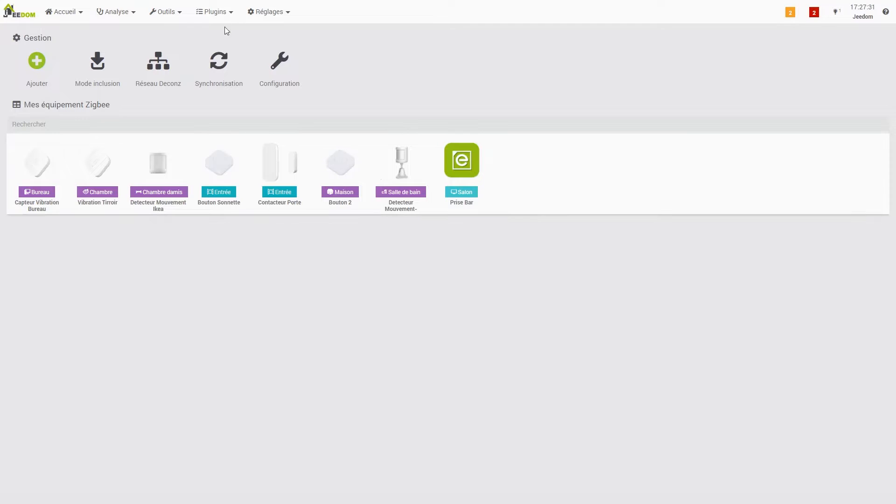
View the camera plugin's equipment page
click(216, 14)
mouse_move(253, 141)
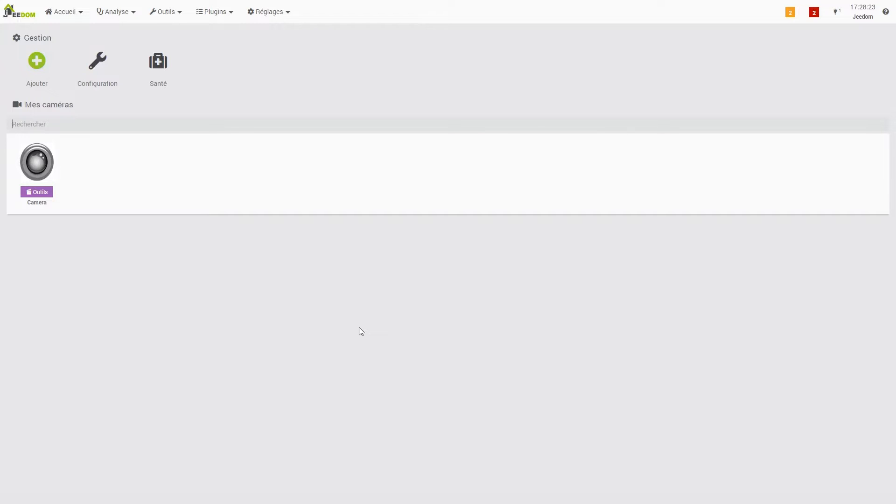
Open the scenario list, expand the Bureau group and view the TechCraft scenario's general settings
click(166, 11)
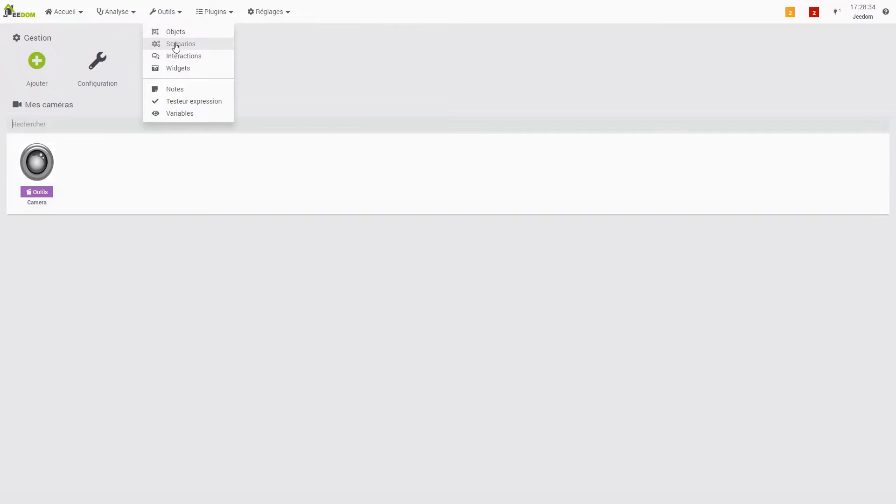
click(176, 44)
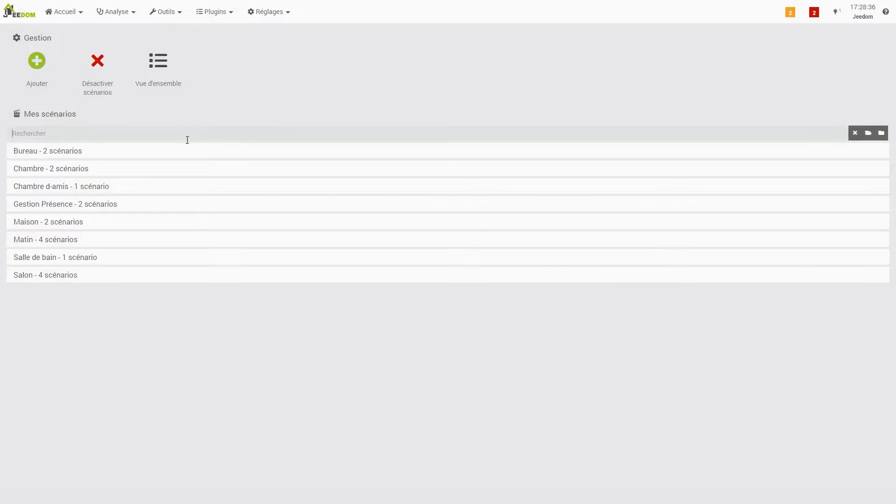
click(134, 152)
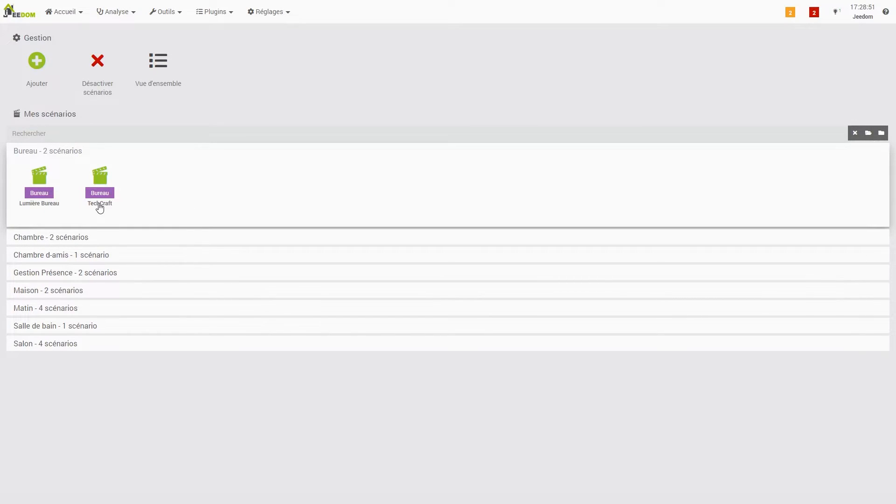
click(99, 208)
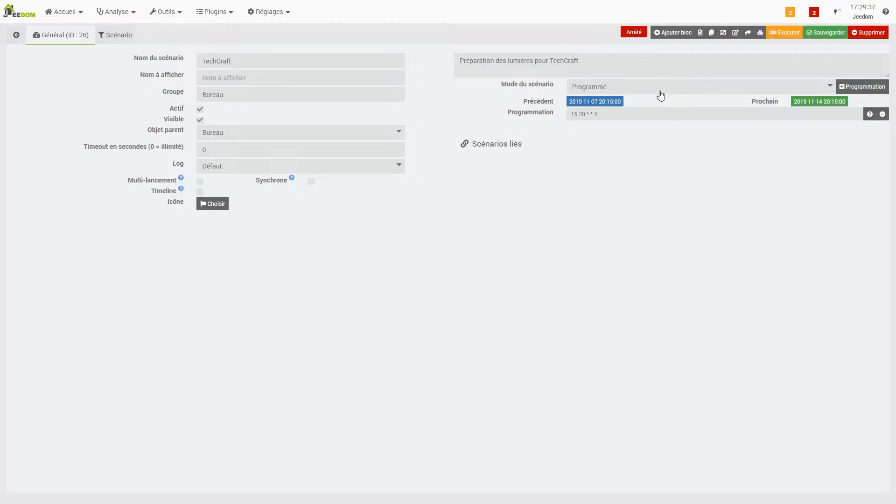
Check the TechCraft scenario's mode options, keep Programmé, and examine its actions, including the audio file message
click(609, 88)
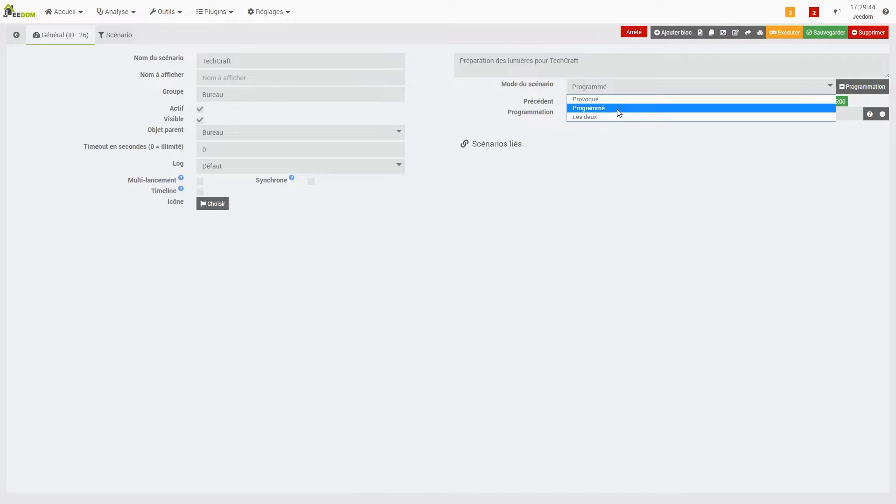
click(619, 110)
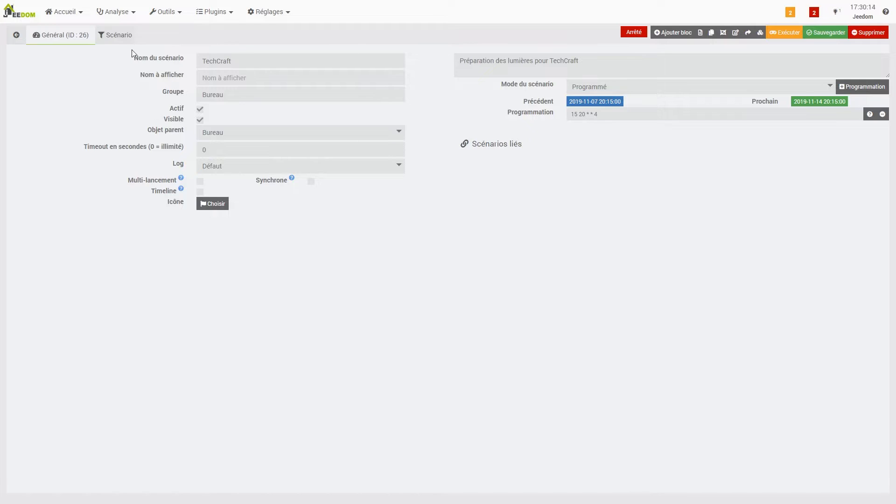
click(118, 38)
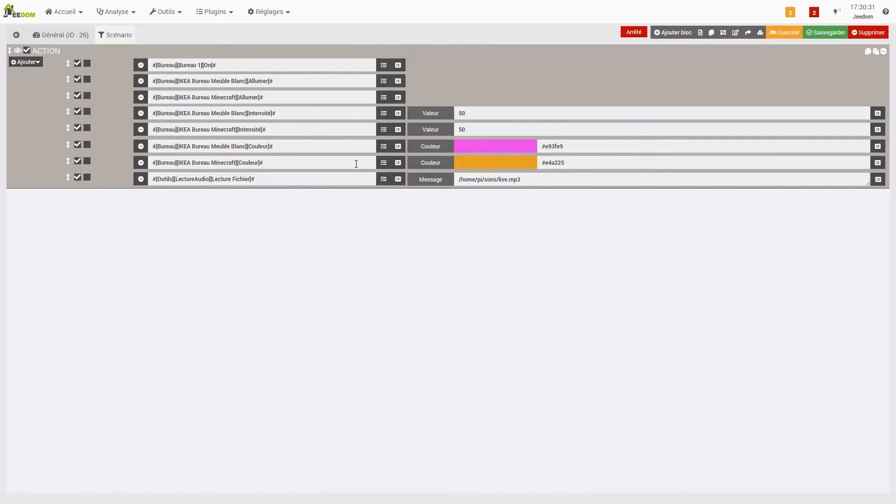
triple_click(529, 181)
click(527, 209)
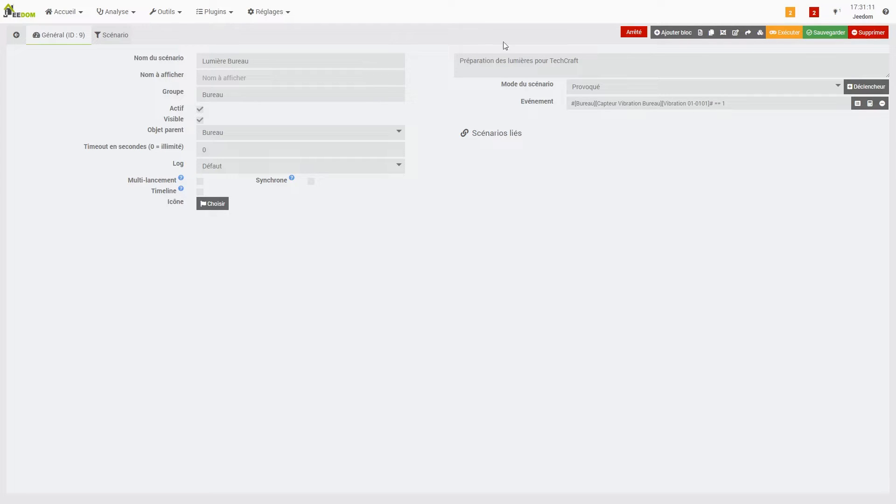
View the blocks of the Lumière Bureau scenario and of the departure scenario in the Gestion Présence group
click(112, 35)
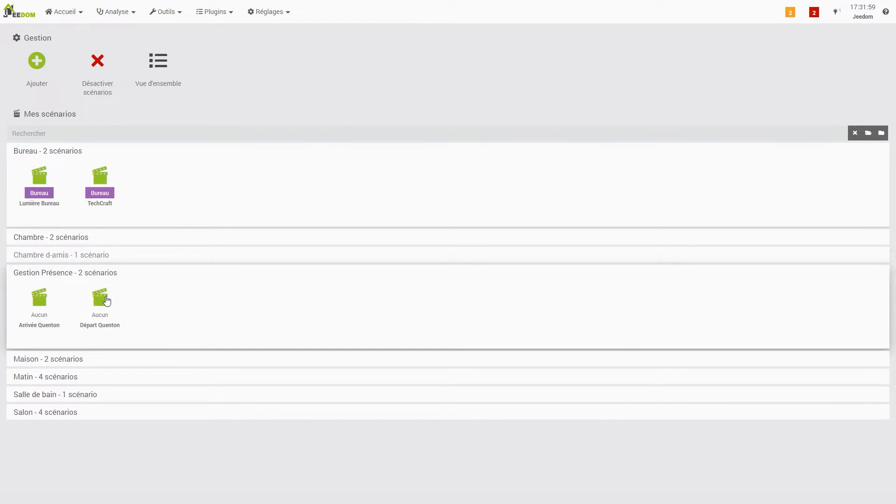
click(106, 300)
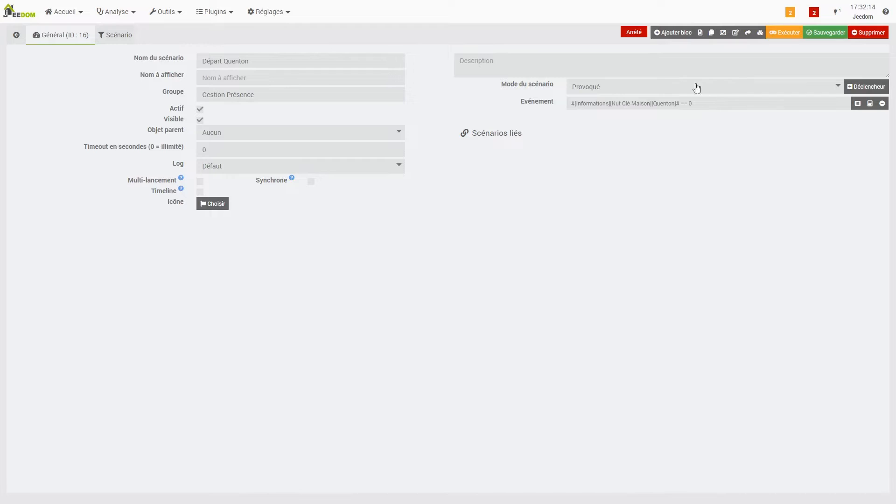
click(123, 42)
click(114, 35)
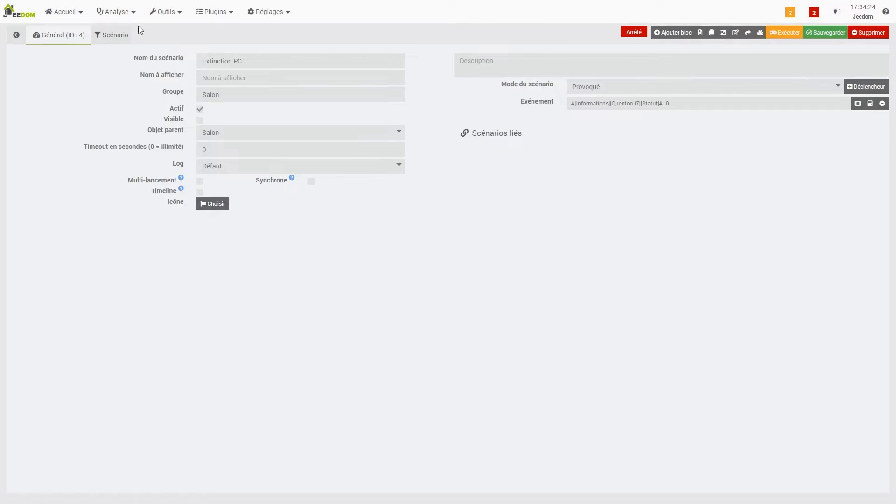
Examine the Extinction PC scenario's trigger event and actions, highlighting its time condition in the SI block
mouse_move(157, 26)
click(111, 35)
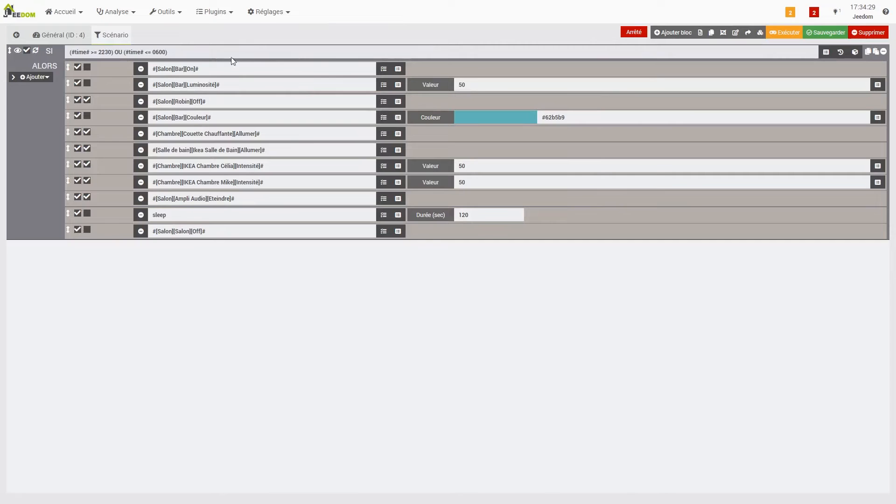
click(72, 38)
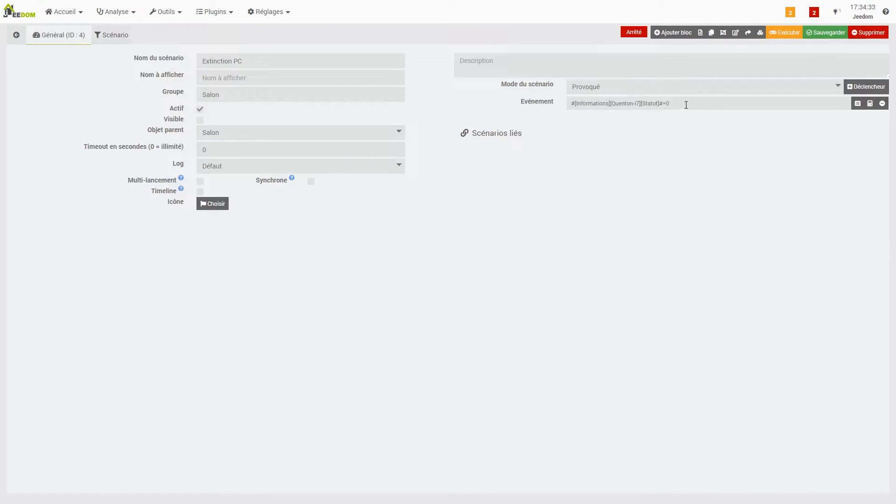
click(116, 35)
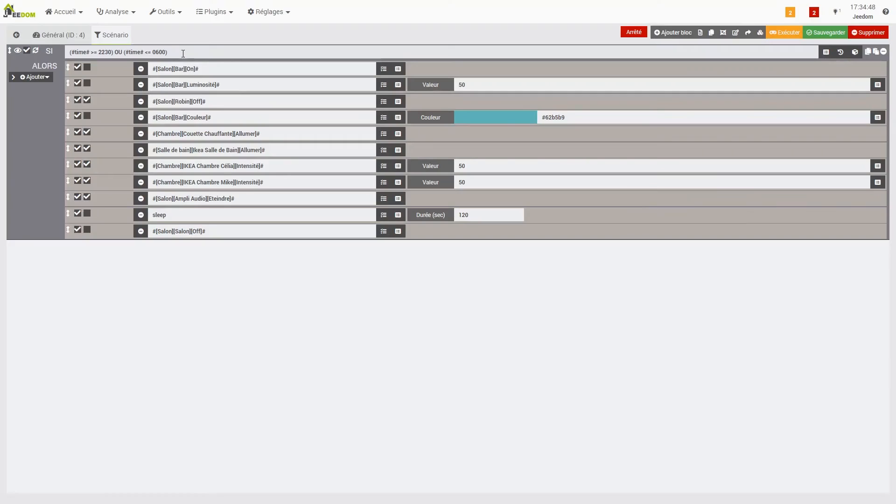
key(shift+Home)
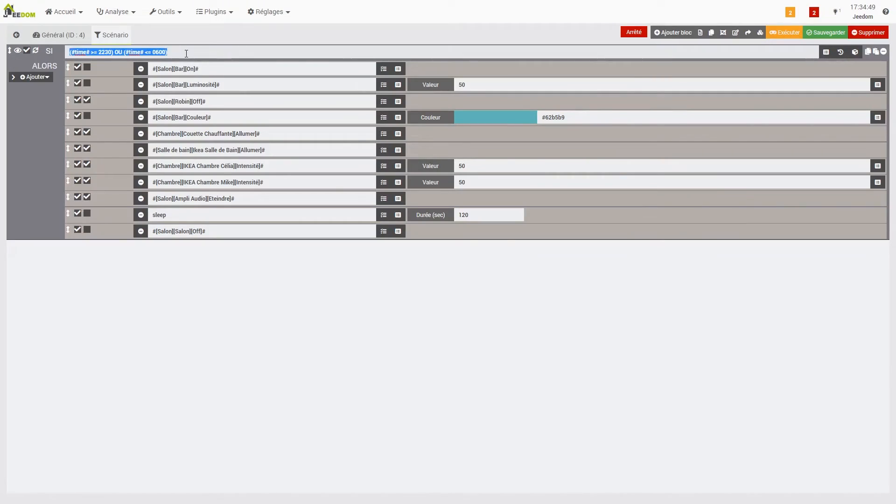
click(186, 54)
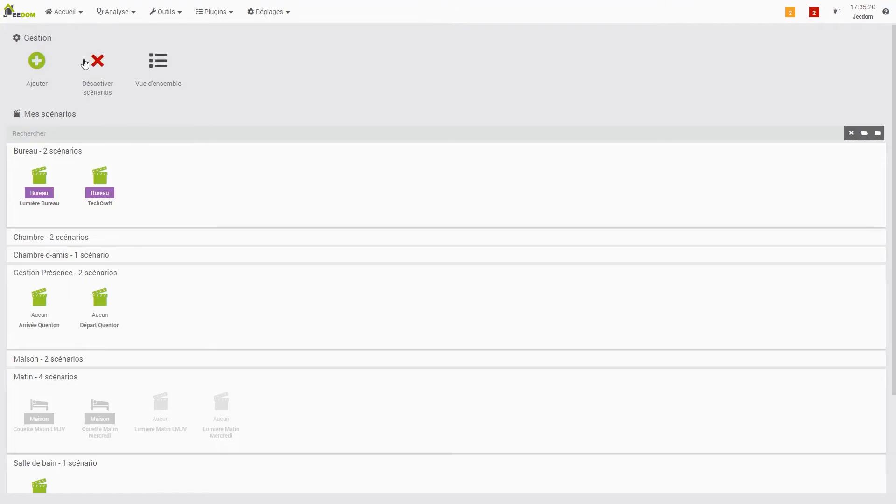
Open the dashboard and look through the equipment widgets of all rooms
mouse_move(66, 12)
mouse_move(72, 58)
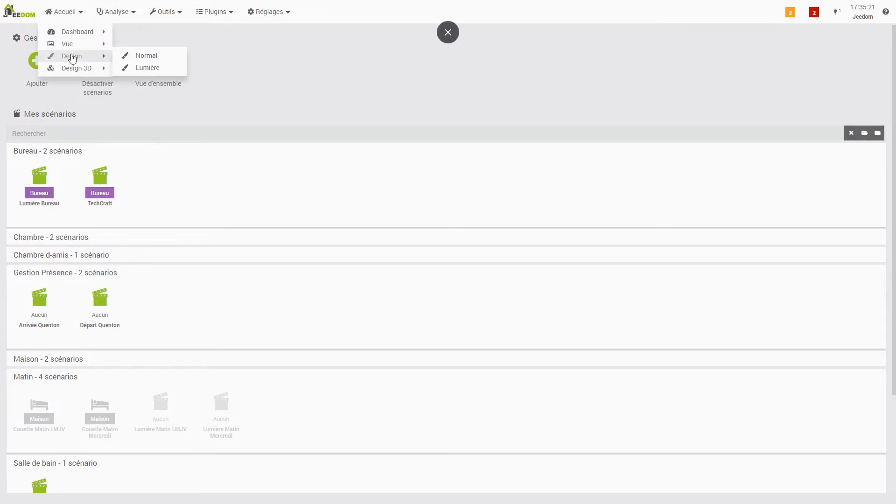
click(75, 30)
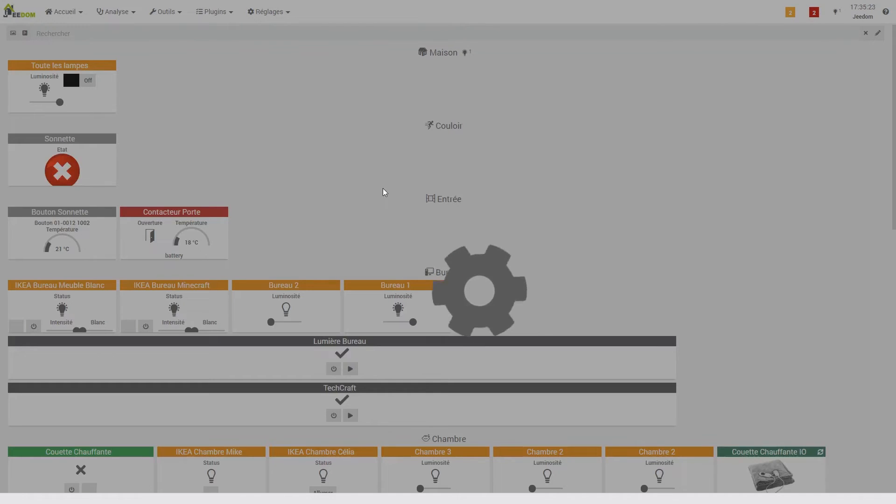
scroll(556, 196, down, 20)
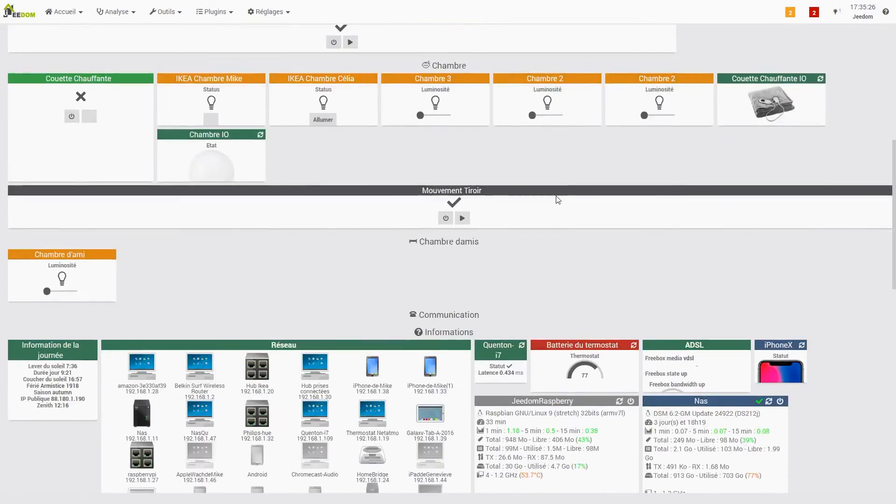
scroll(556, 195, up, 20)
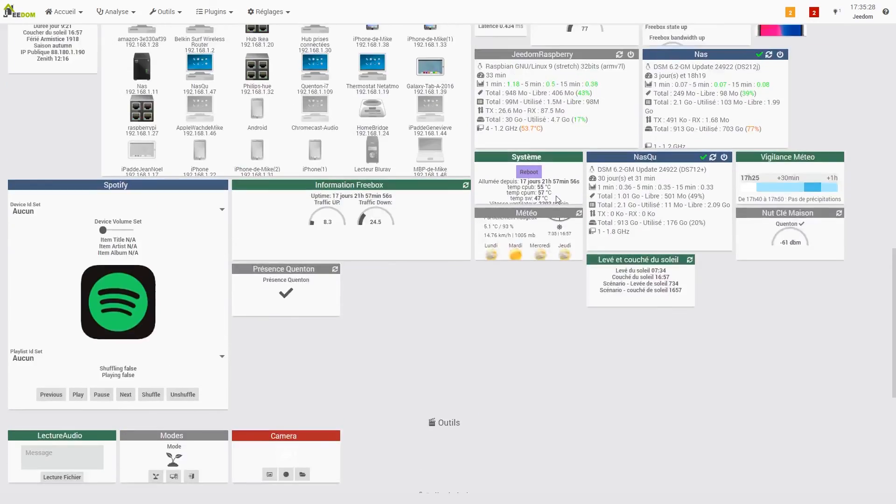
scroll(556, 196, up, 2)
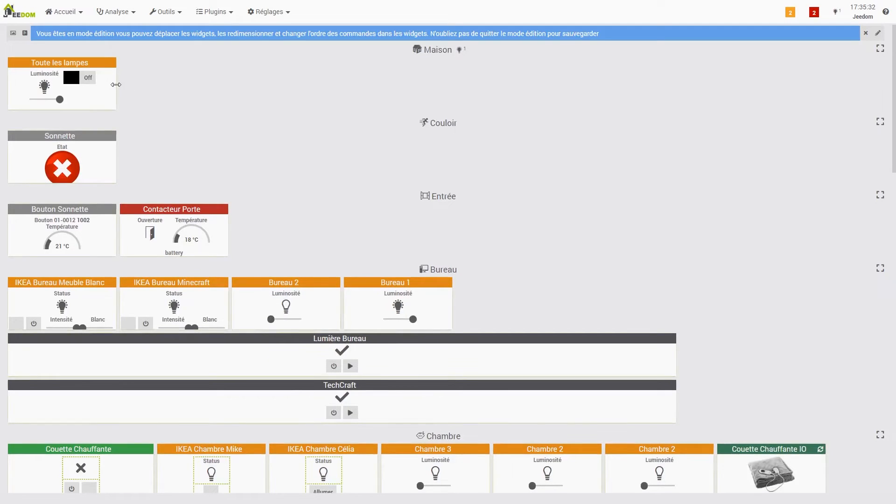
Make the Toute les lampes widget slightly wider and taller in the dashboard's edit mode, and leave editing
drag(116, 88, 243, 86)
mouse_move(155, 109)
mouse_down()
mouse_move(152, 148)
mouse_move(158, 112)
mouse_up()
drag(247, 86, 135, 86)
click(876, 37)
Open the Normal design and switch the SDB IO light on and back off
click(64, 11)
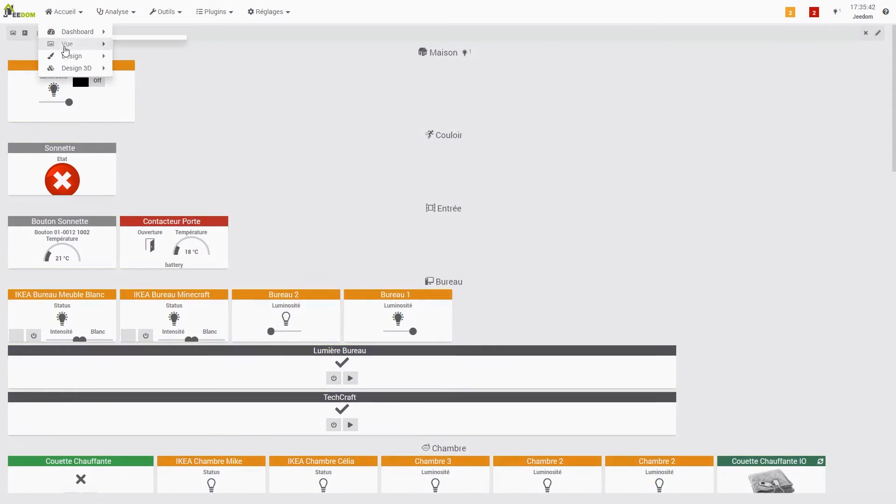
mouse_move(70, 56)
click(123, 58)
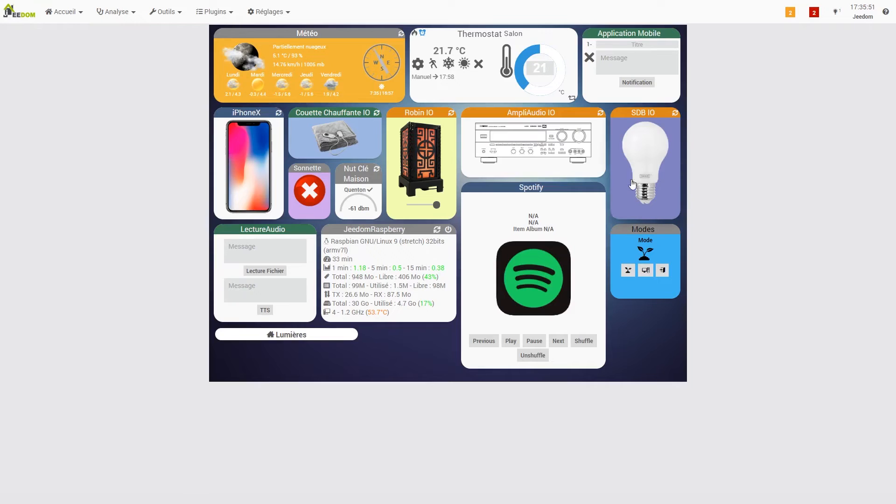
click(161, 12)
click(652, 173)
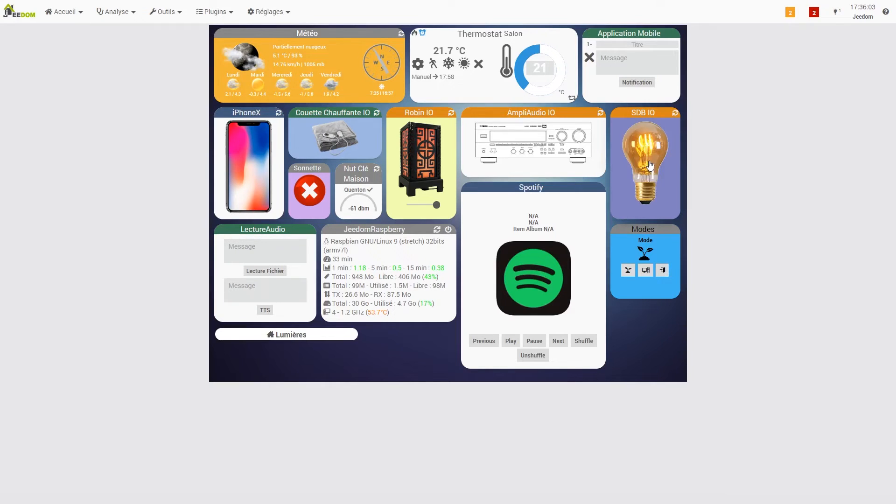
click(658, 161)
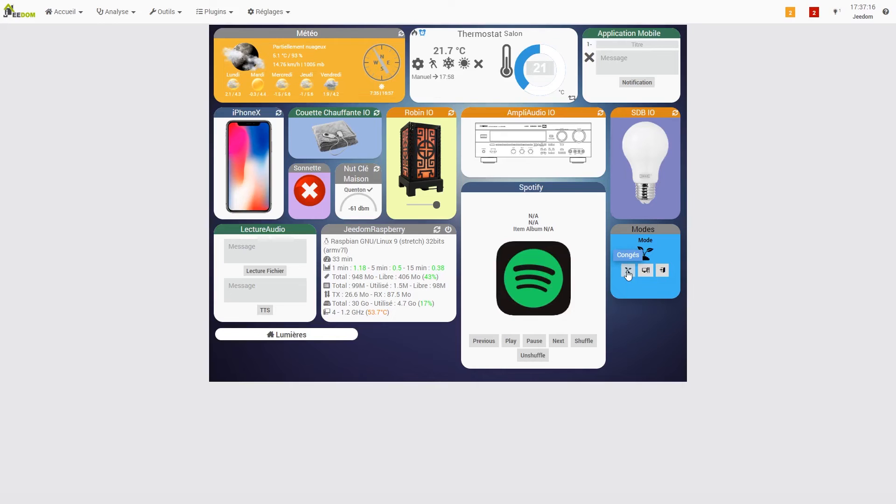
Follow the Lumières link in the Normal design, and open the list of variables
click(283, 338)
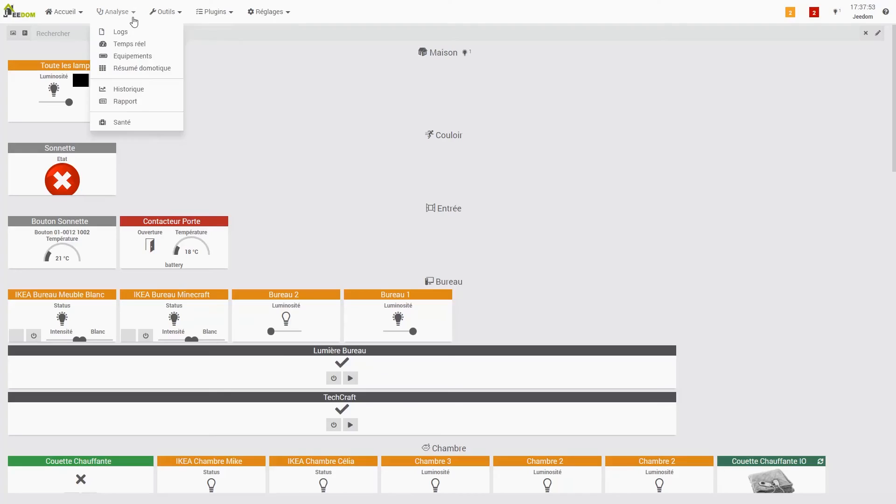
click(154, 8)
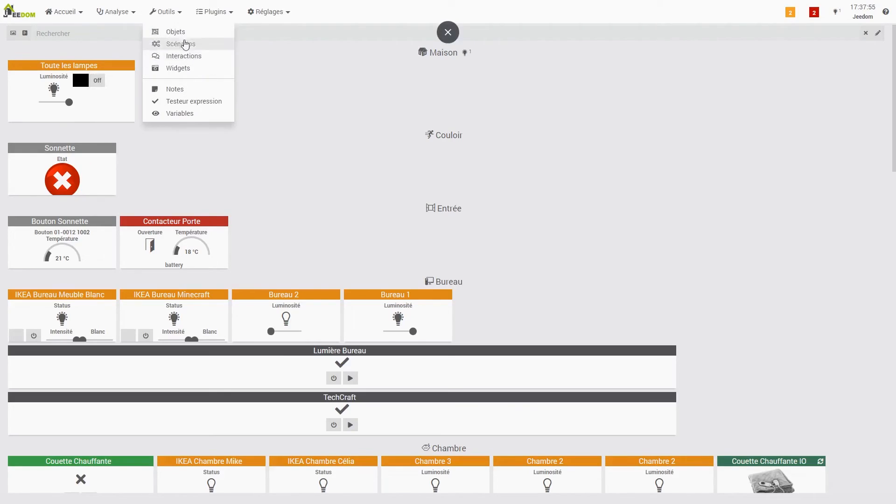
click(177, 115)
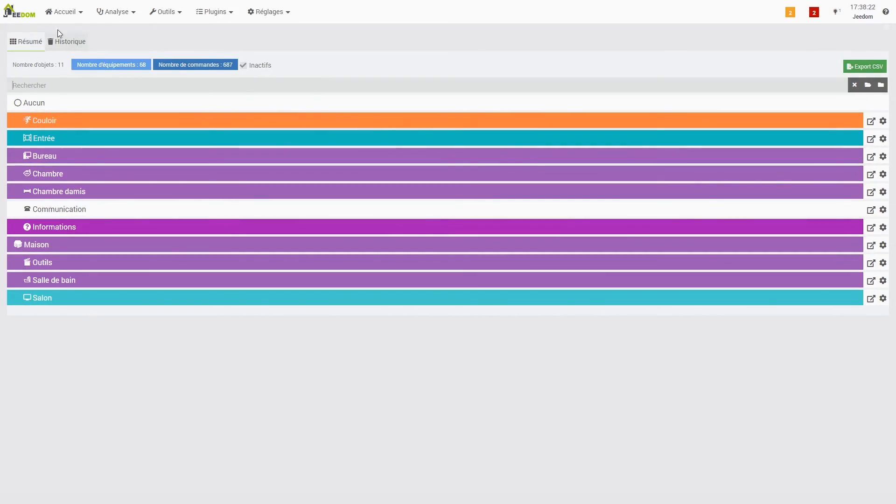
Chart the history of the presence command in the Informations object and trim the start of the displayed time range
click(119, 11)
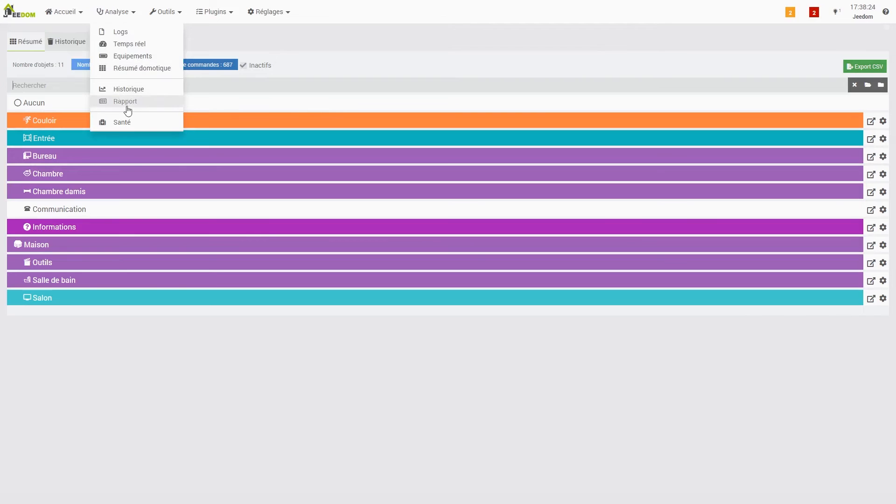
click(125, 90)
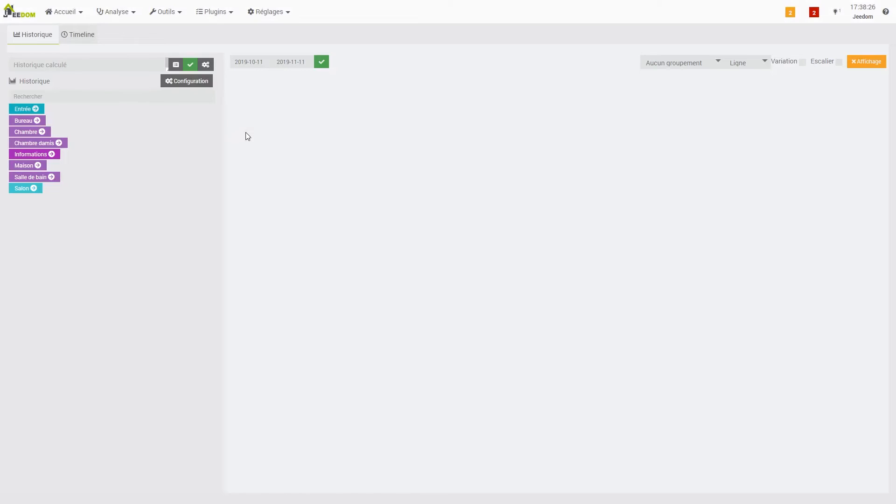
click(32, 156)
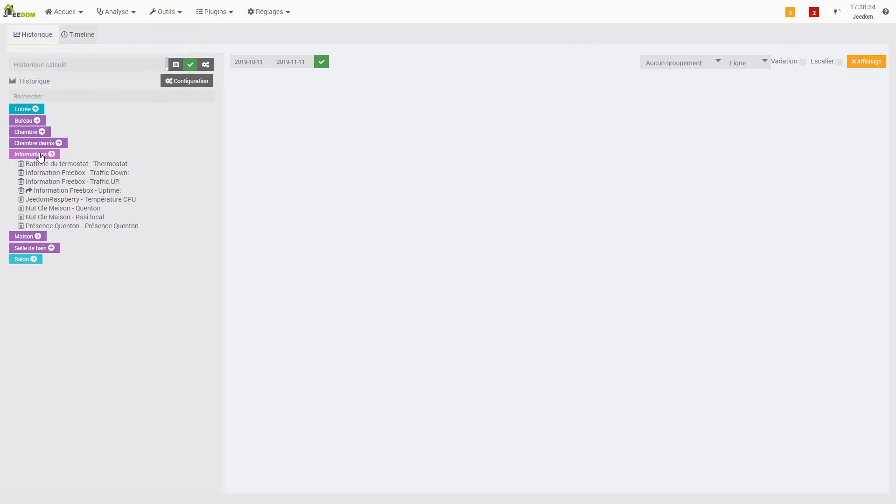
click(116, 226)
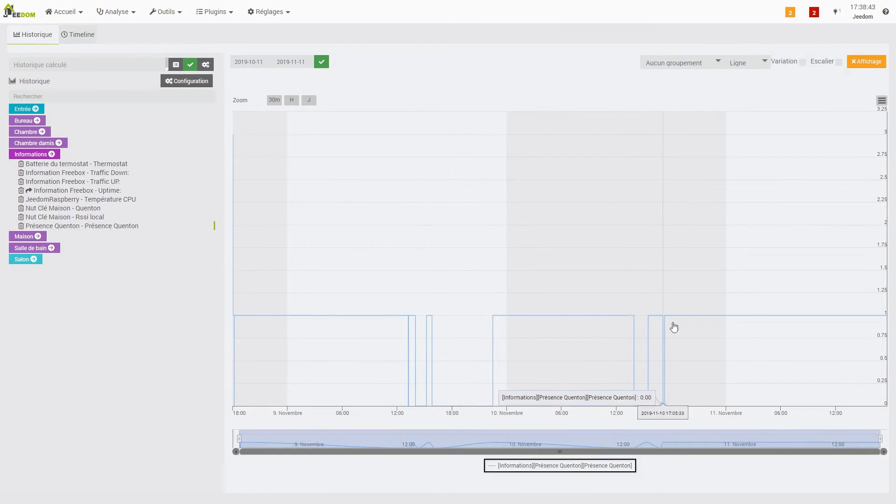
mouse_move(240, 440)
mouse_down()
mouse_move(502, 430)
mouse_move(250, 433)
mouse_up()
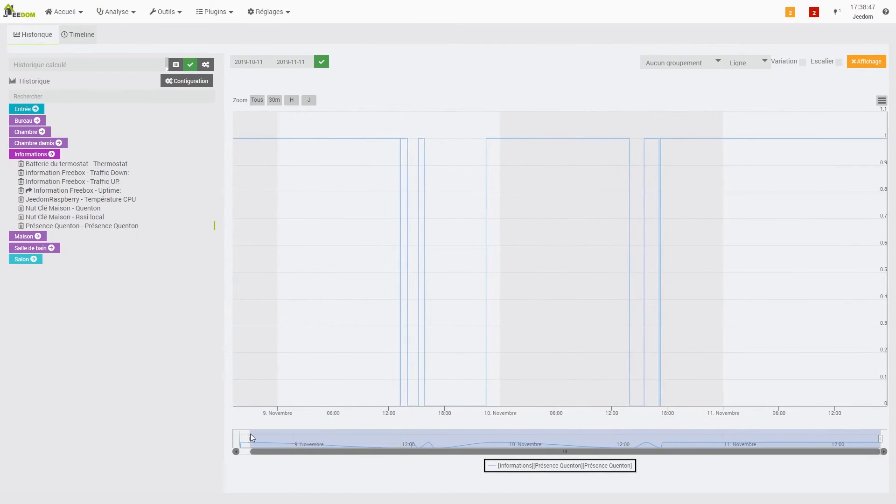